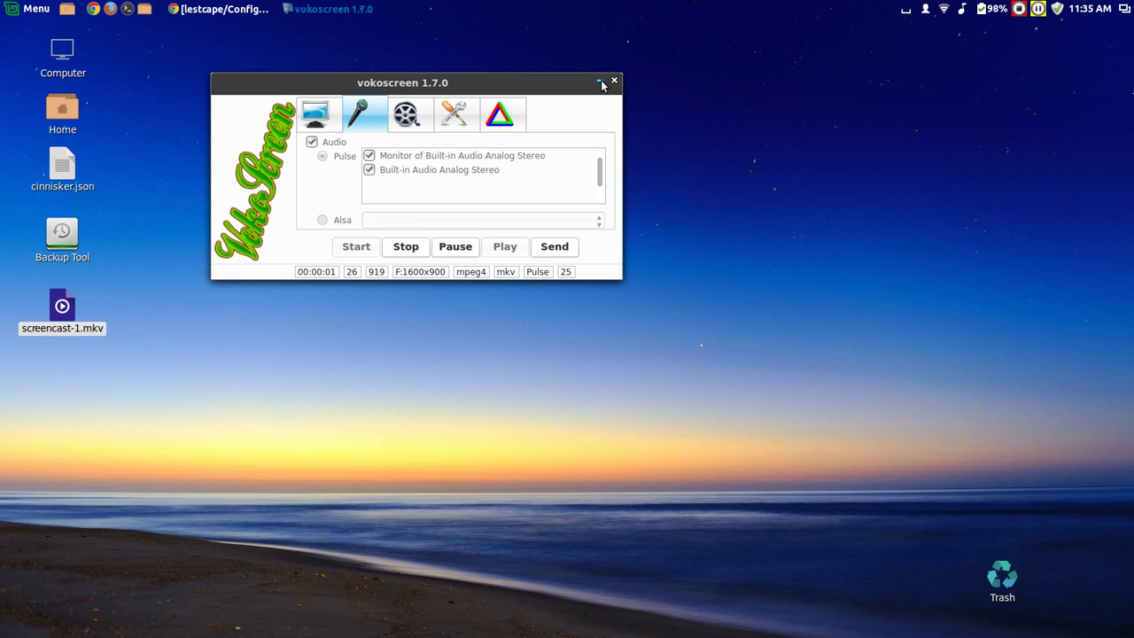
Minimize the vokoscreen recorder window to reveal the Cinnamon desktop
click(601, 83)
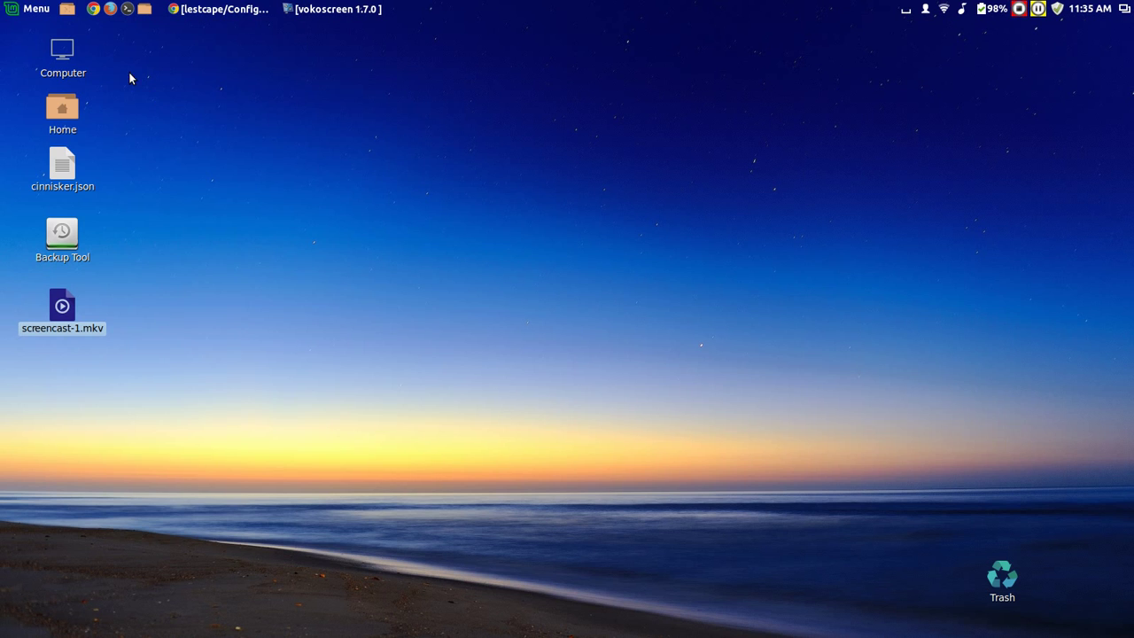
Browse the Menu's application categories, then bring up the Menu applet's context menu
click(30, 10)
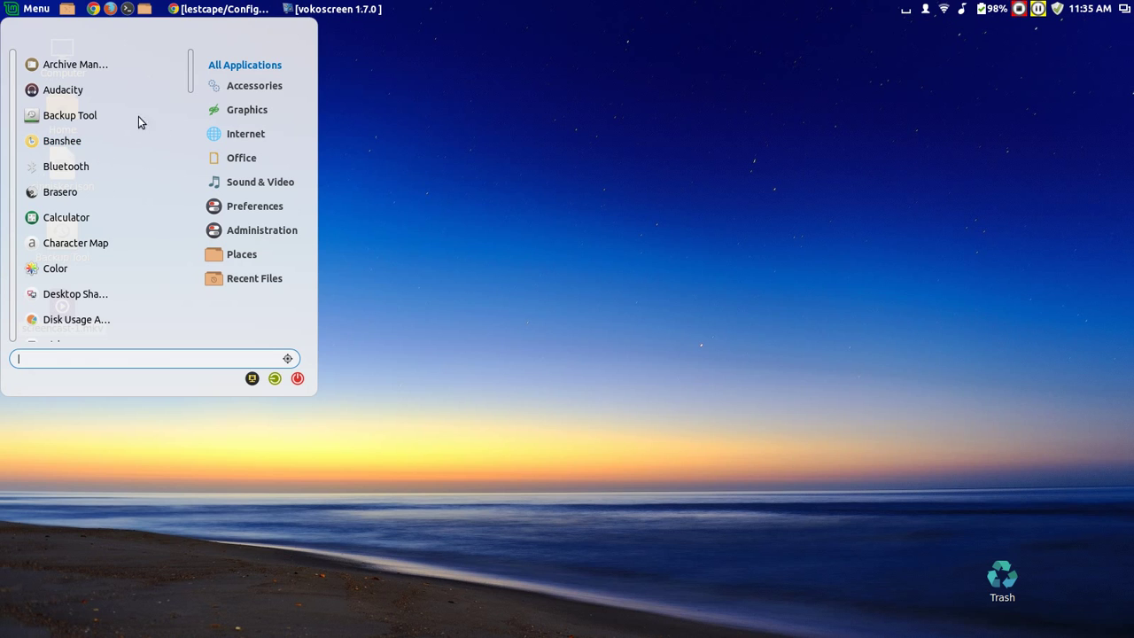
mouse_move(252, 95)
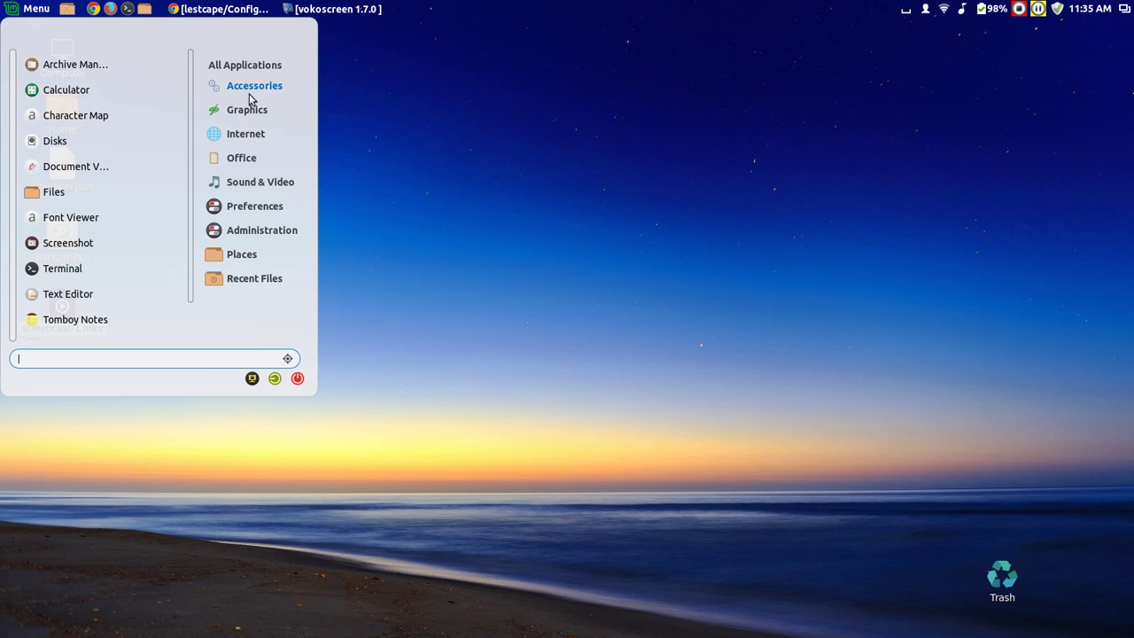
mouse_move(248, 116)
mouse_move(260, 138)
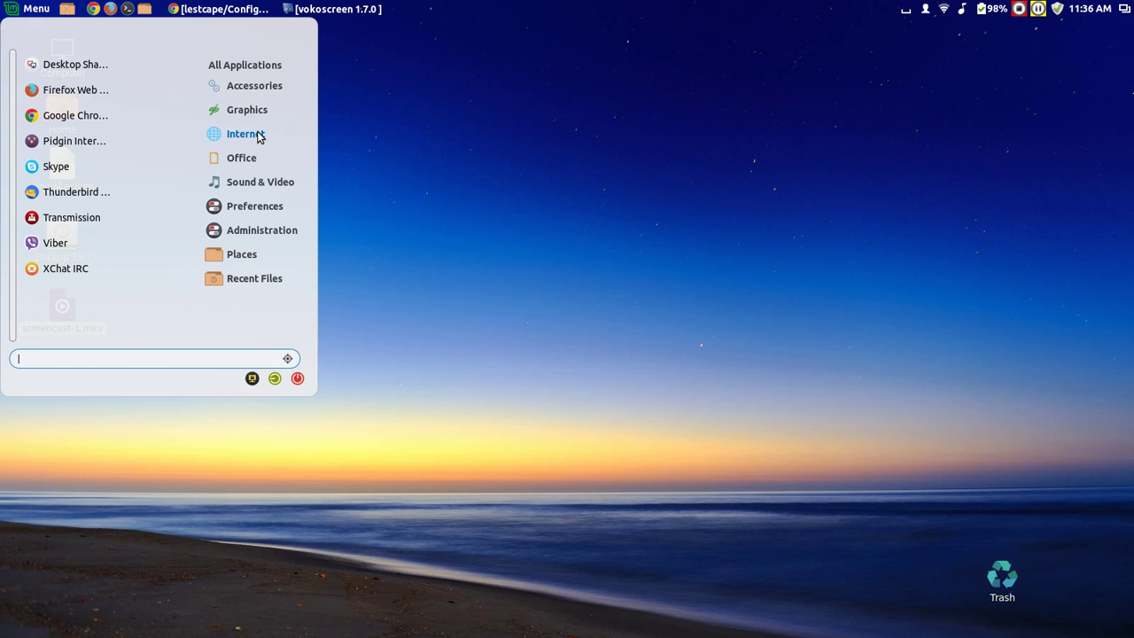
mouse_move(242, 162)
mouse_move(237, 187)
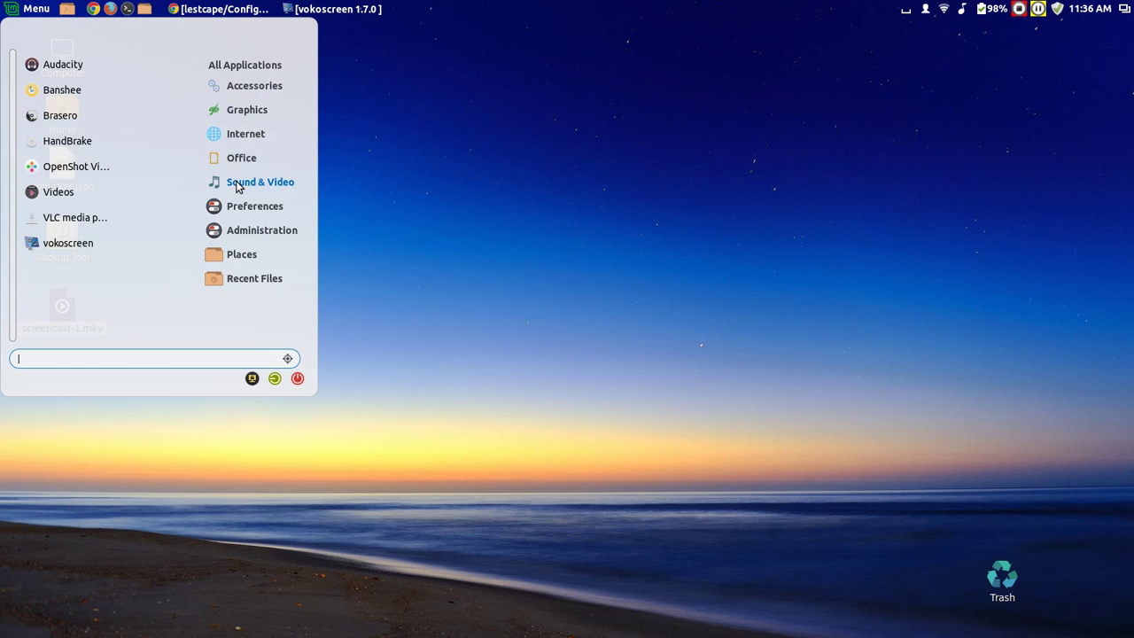
right_click(37, 9)
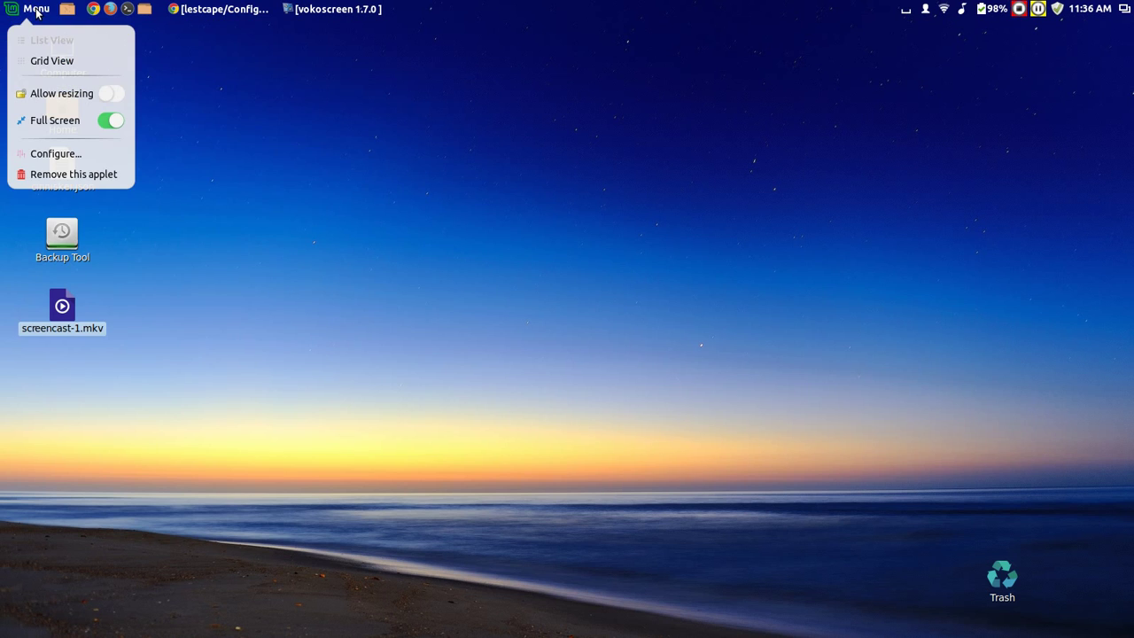
Open the Configurable Menu settings and set the Menu layout to Windows 7
click(54, 156)
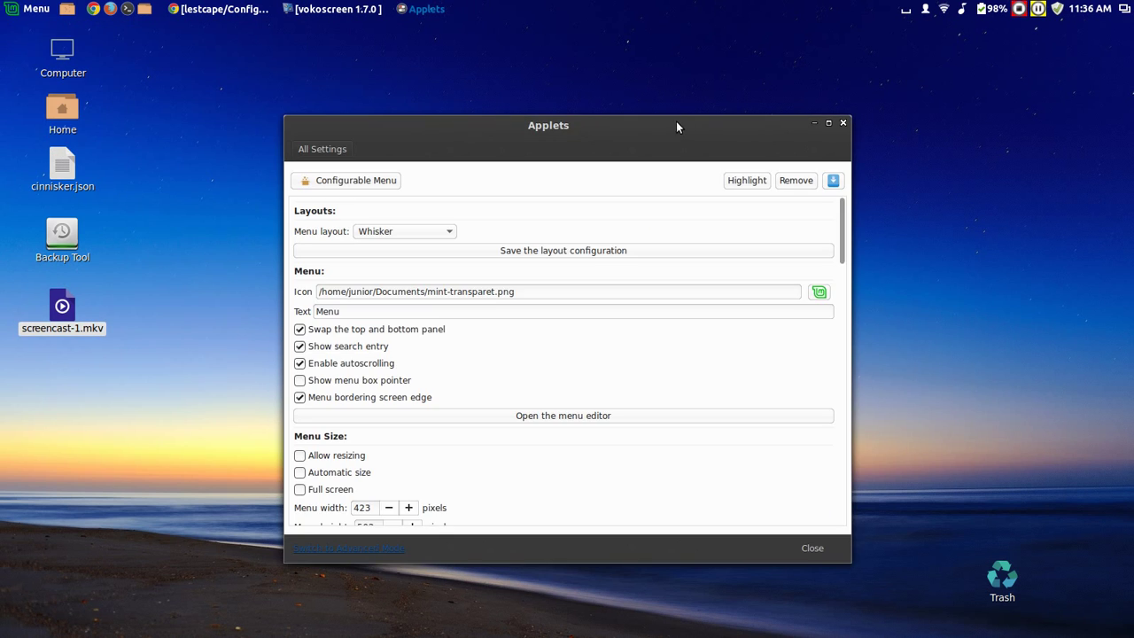
drag(677, 129, 653, 38)
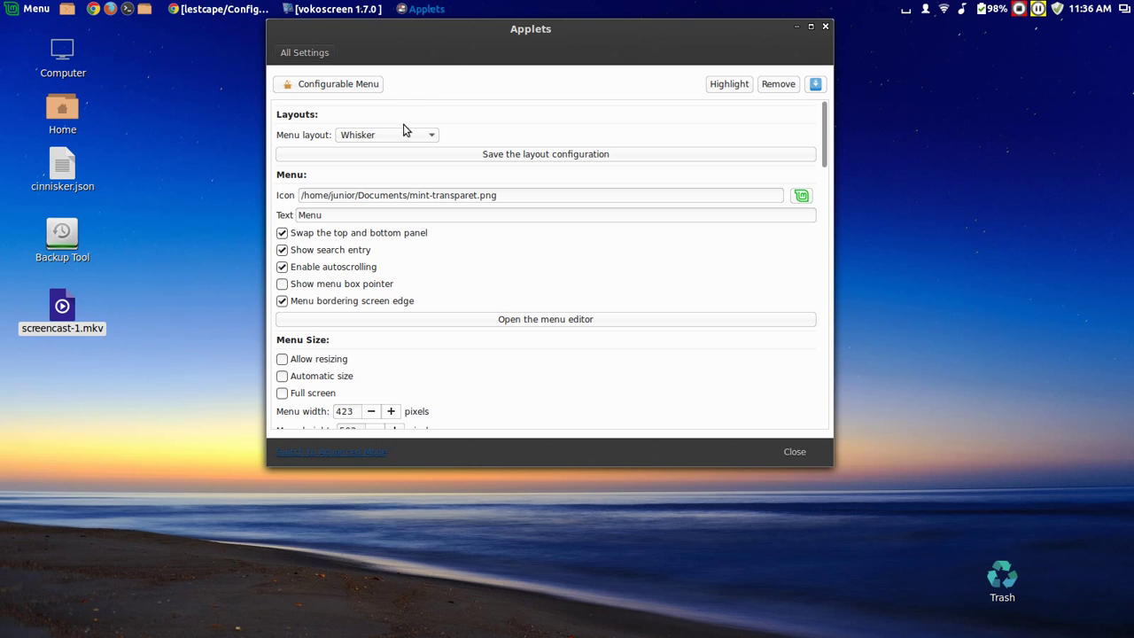
click(433, 136)
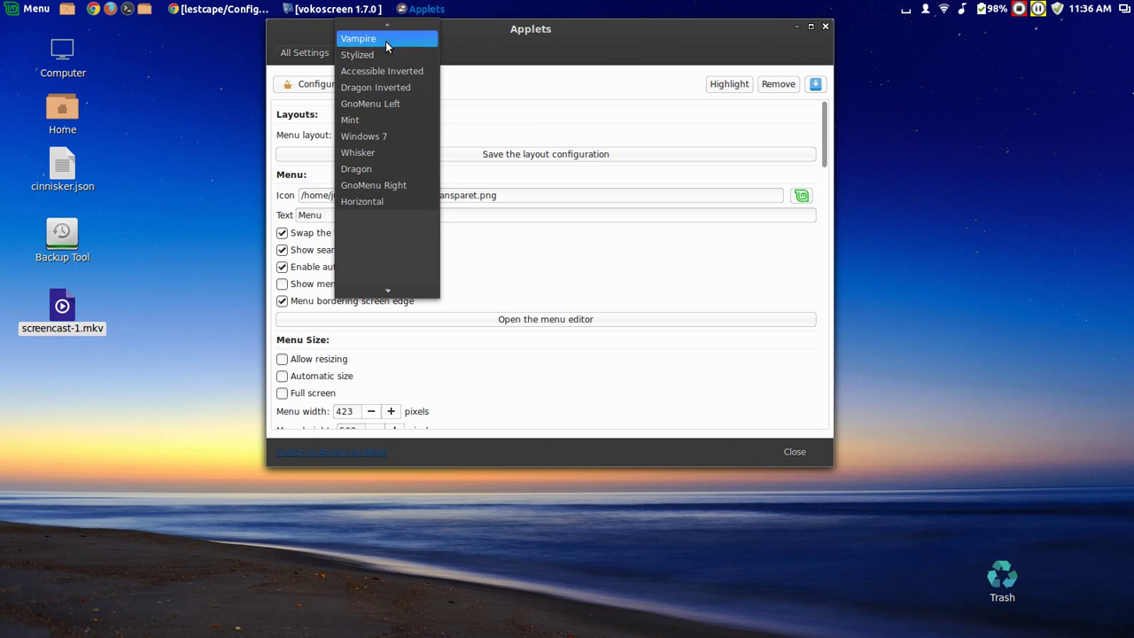
click(385, 137)
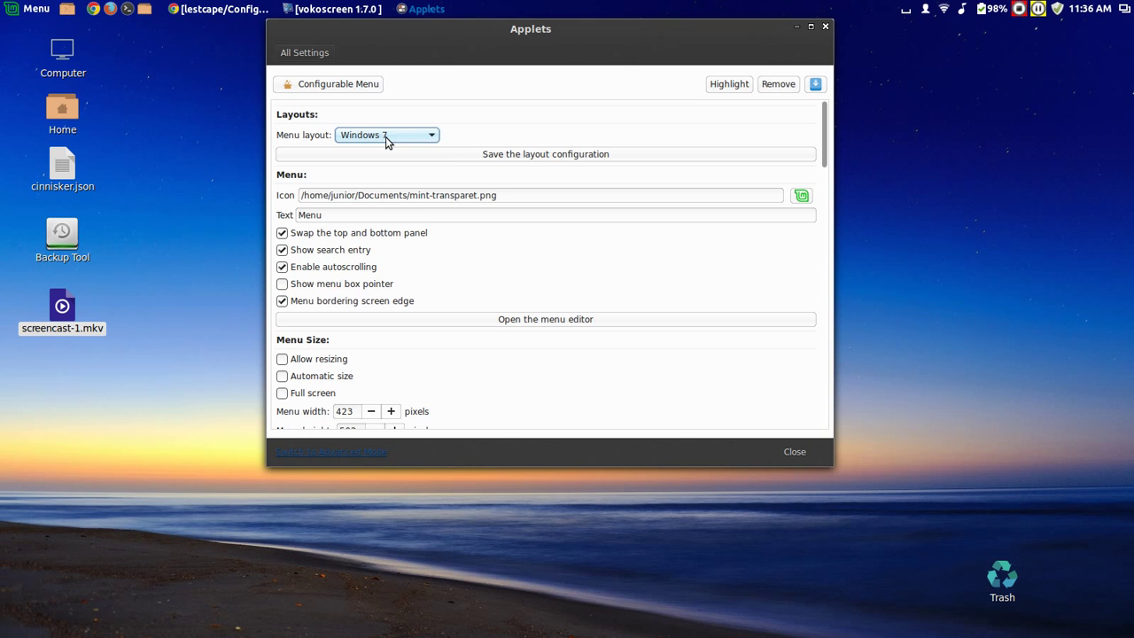
Preview the Windows 7 menu, toggling between favorites and All Applications views
click(32, 10)
click(35, 12)
click(36, 13)
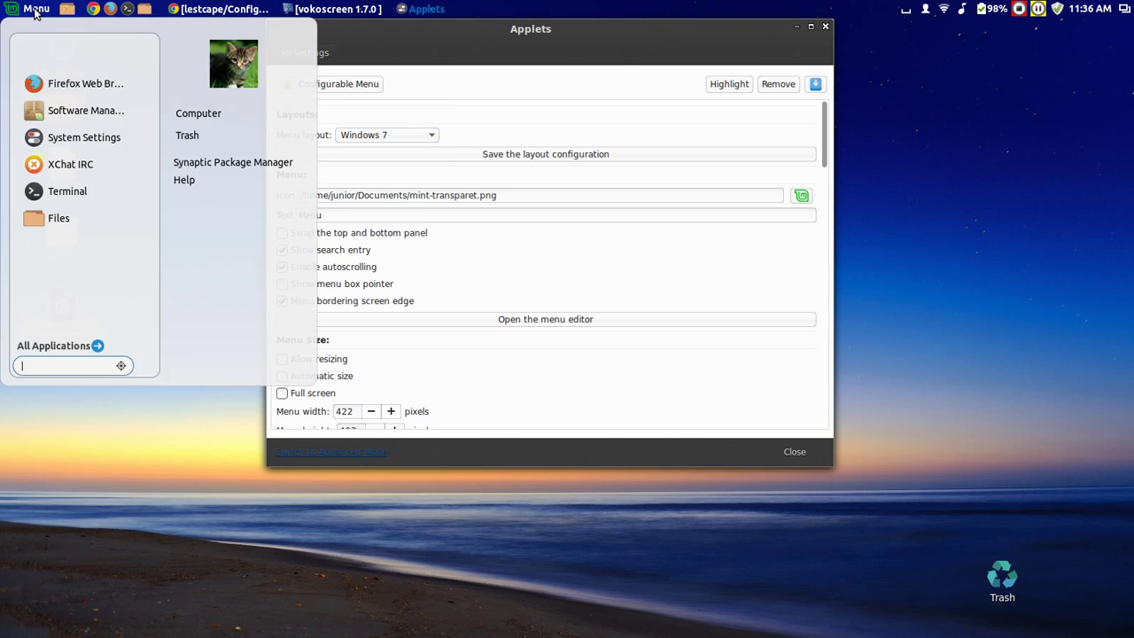
click(55, 347)
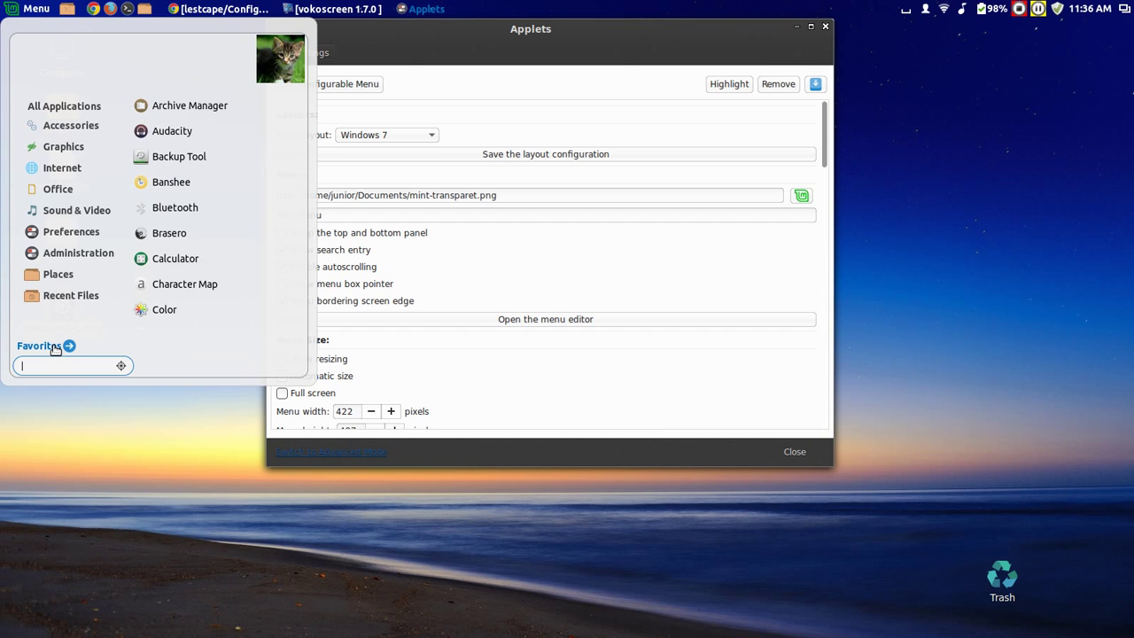
click(55, 347)
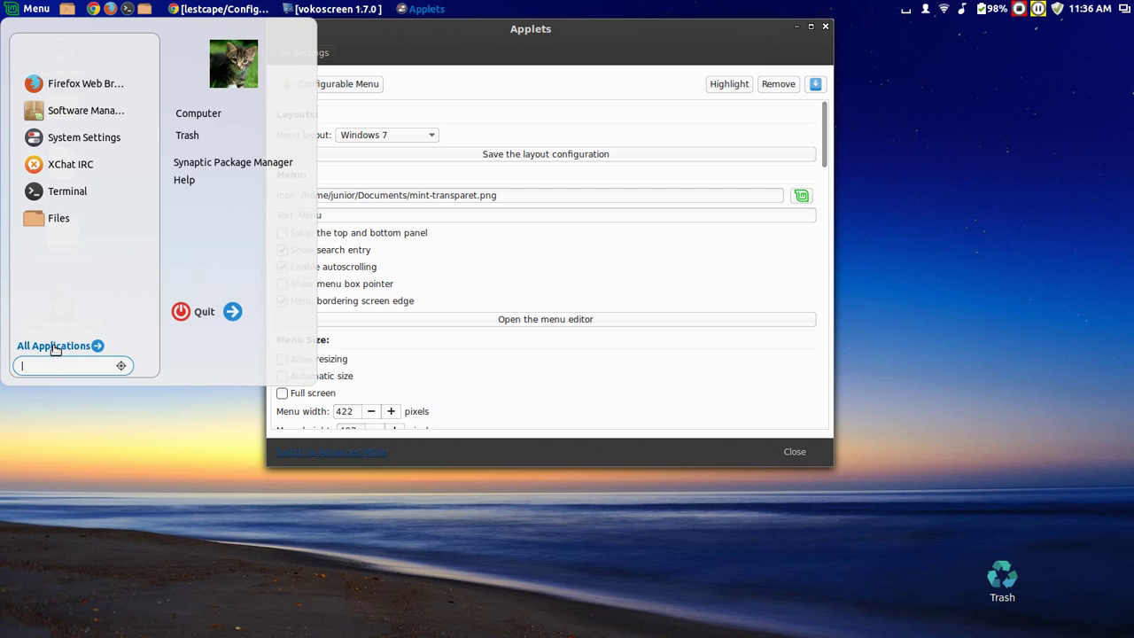
click(55, 348)
click(423, 181)
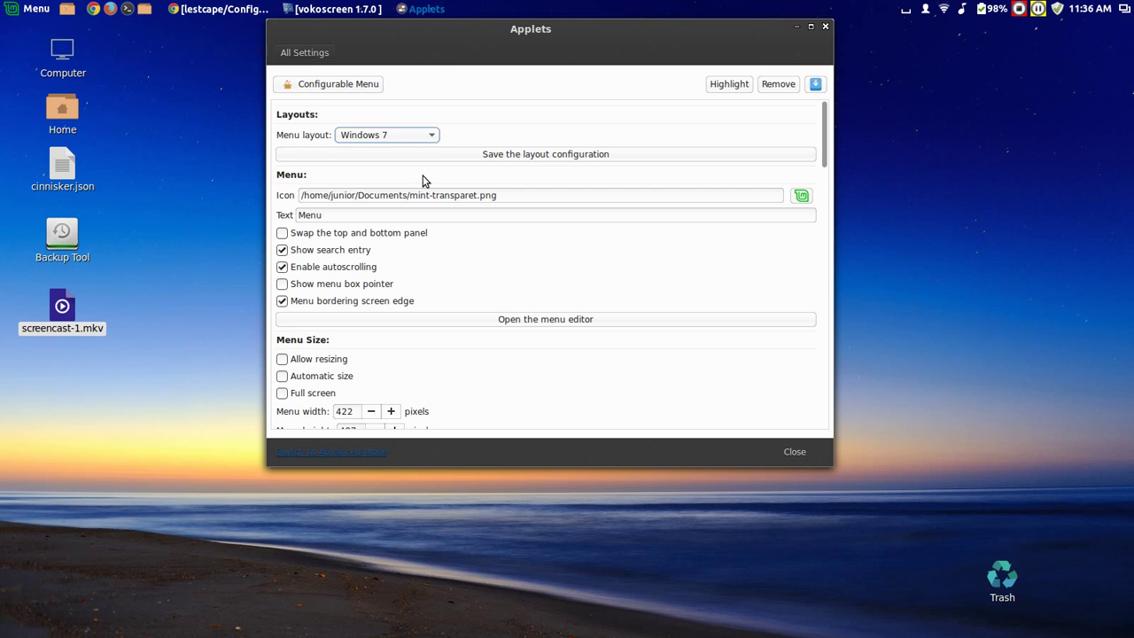
Set the Configurable Menu layout to Classic Gnome
click(431, 134)
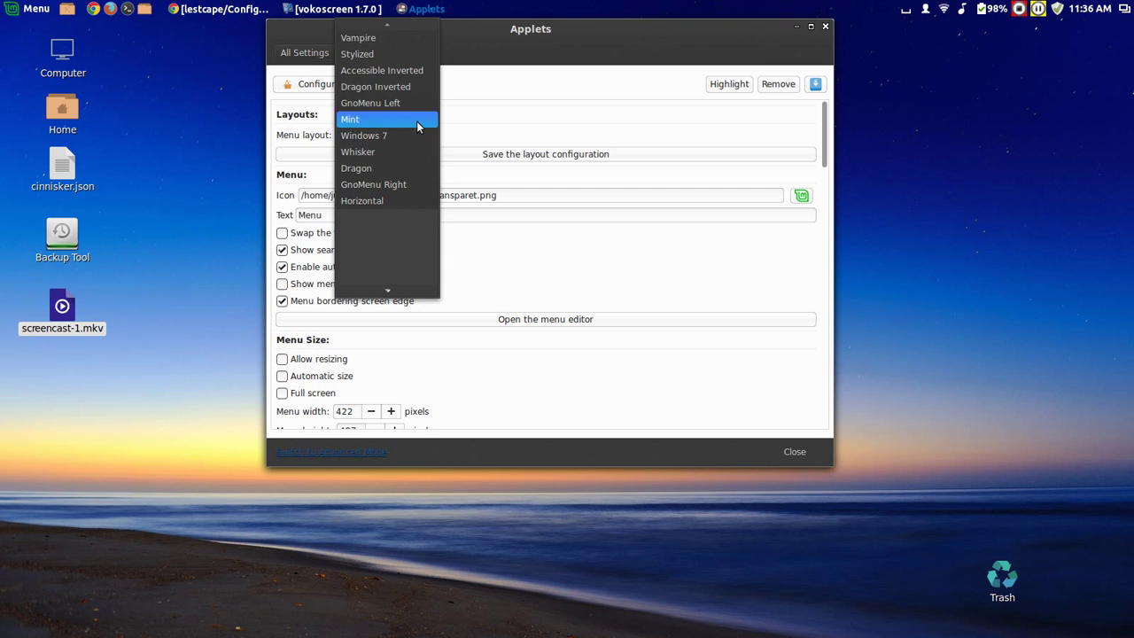
mouse_move(388, 23)
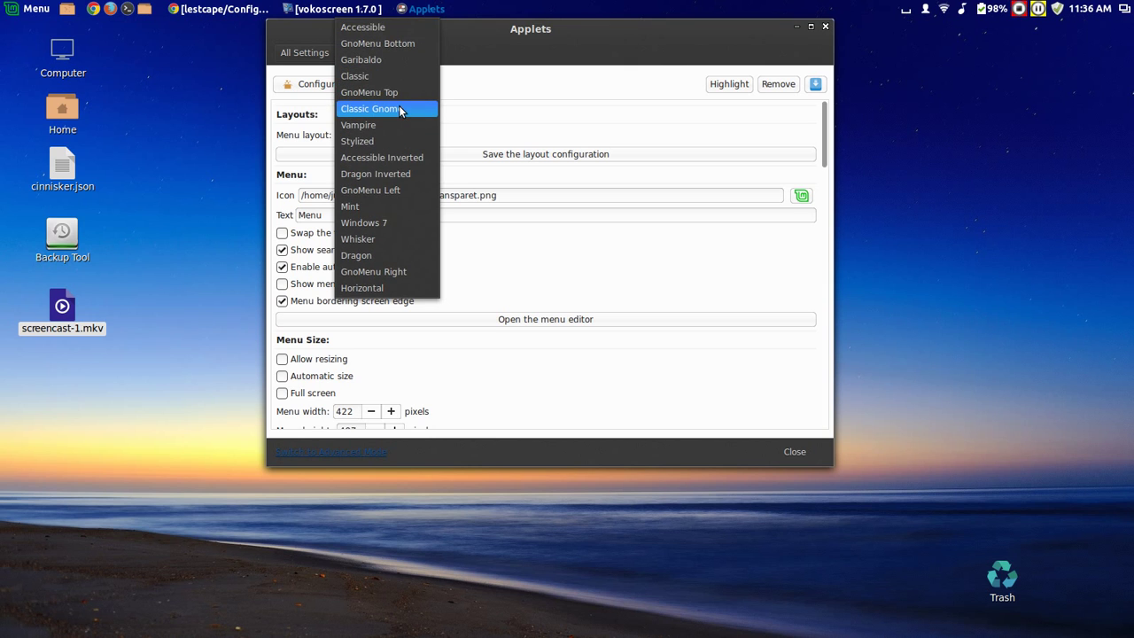
click(396, 108)
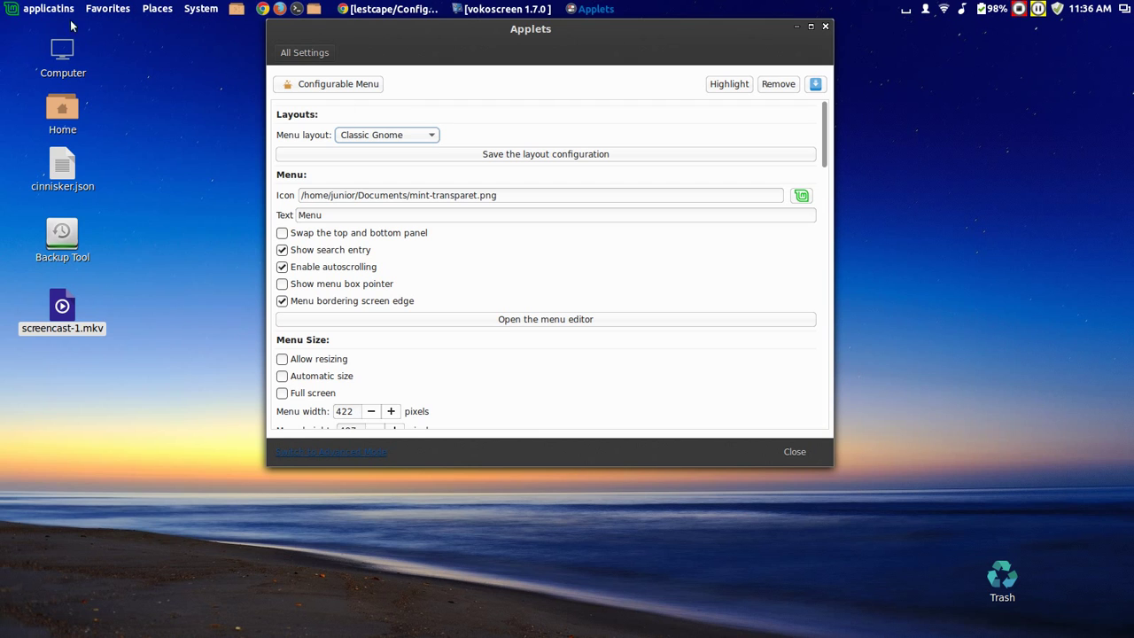
Open the Classic Gnome menu and search for 'ba', then 'faceboo'
click(32, 15)
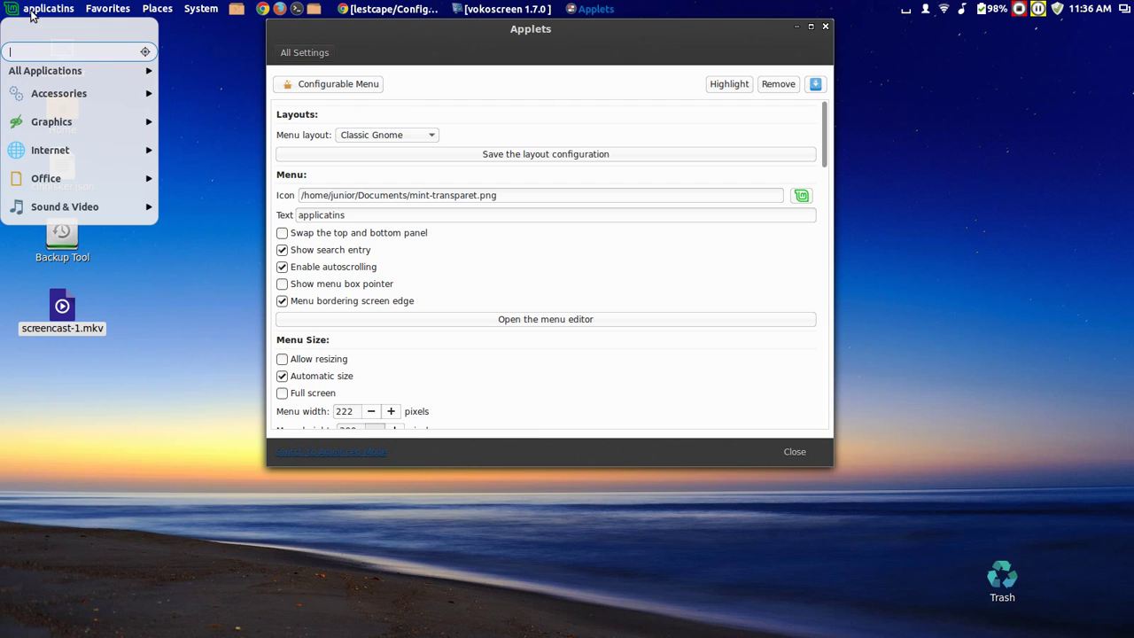
mouse_move(49, 97)
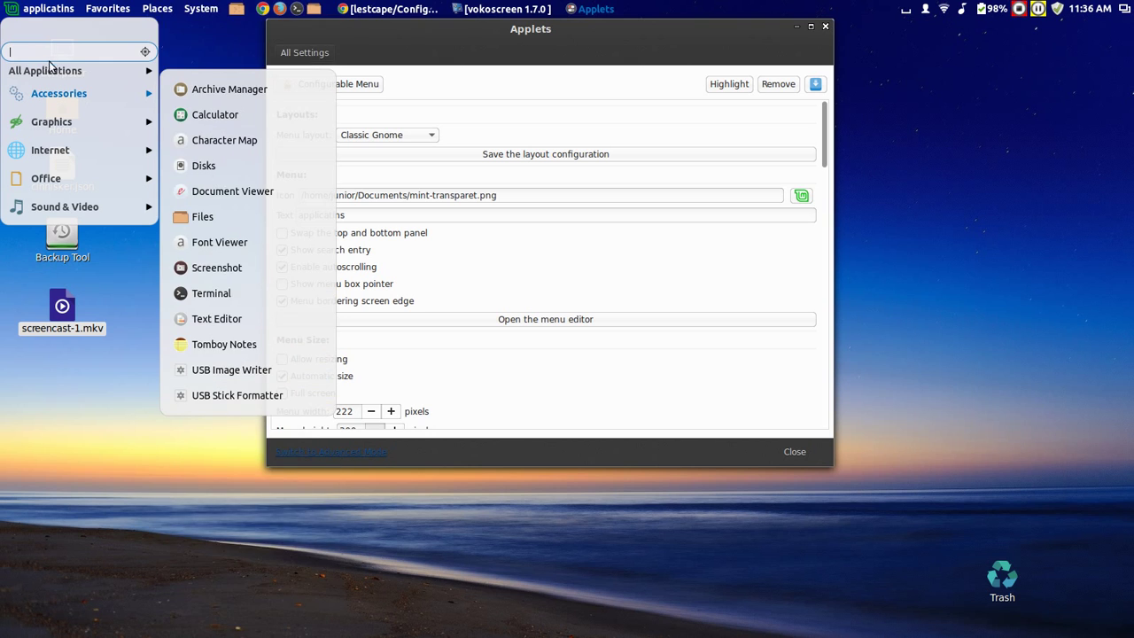
mouse_move(53, 69)
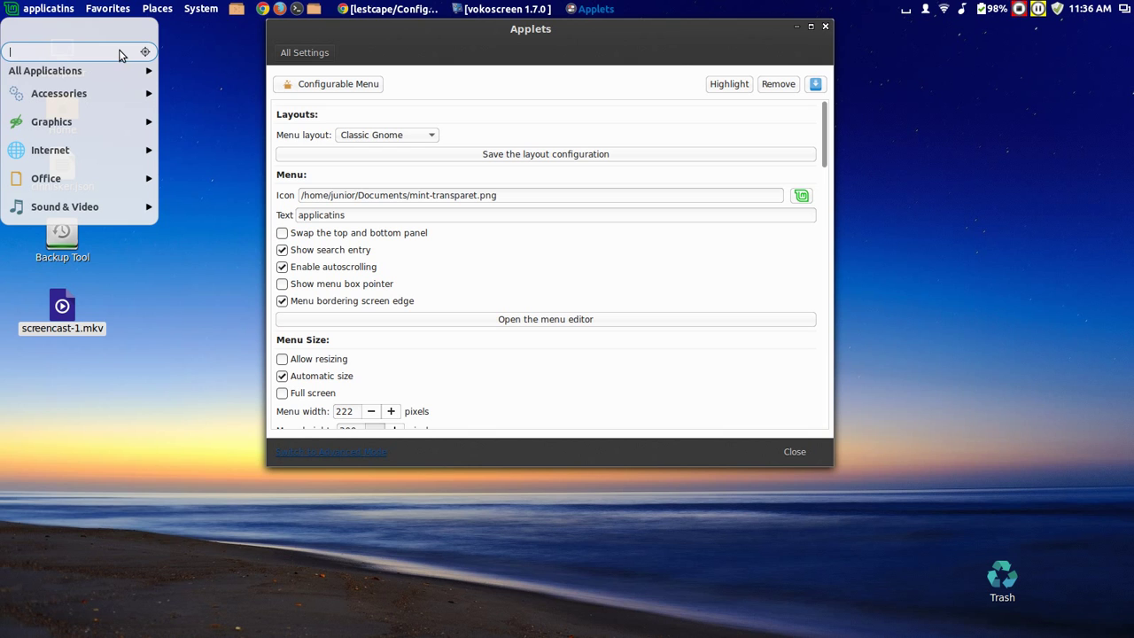
text(ba)
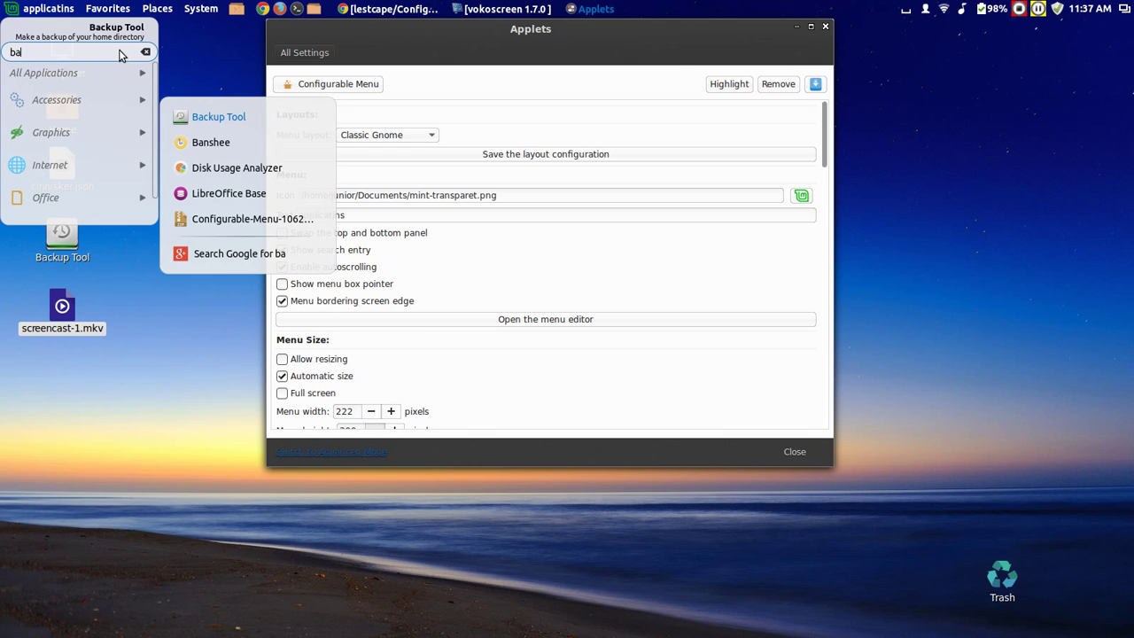
key(BackSpace)
key(BackSpace)
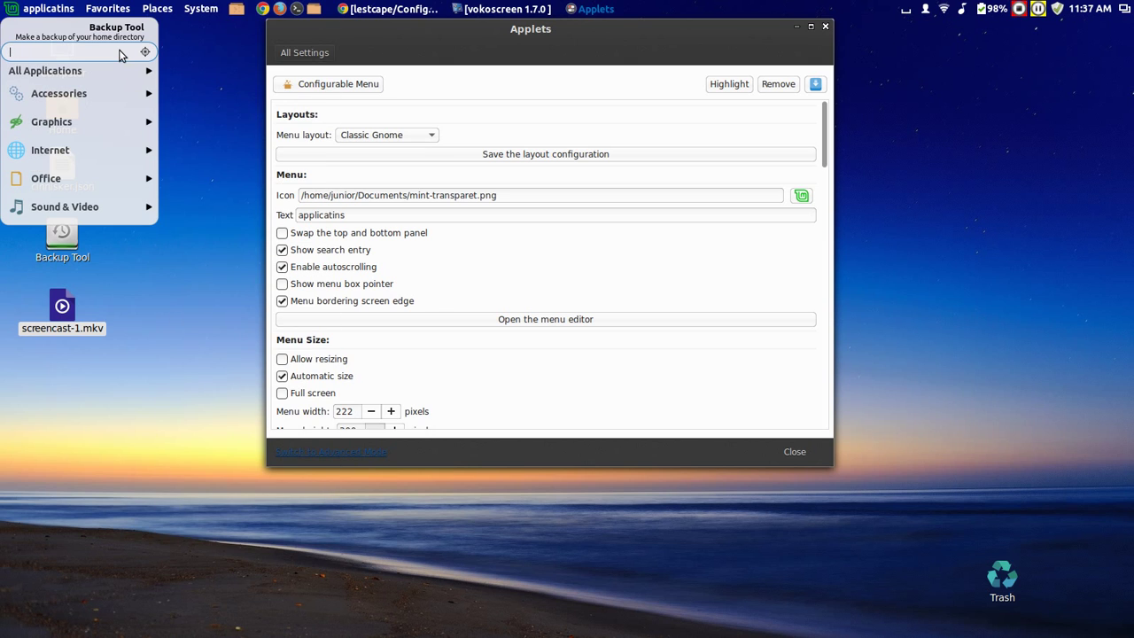
text(face)
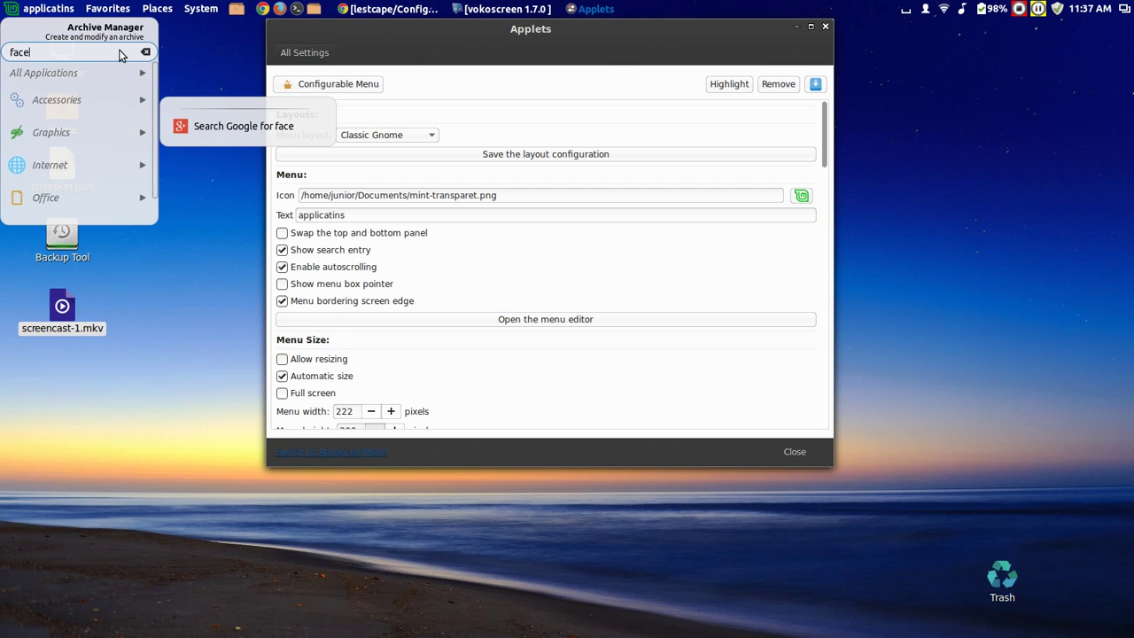
text(boo)
Run the Google search for 'faceboo', view the Configurable-Menu GitHub tab, then minimize Chrome
click(225, 128)
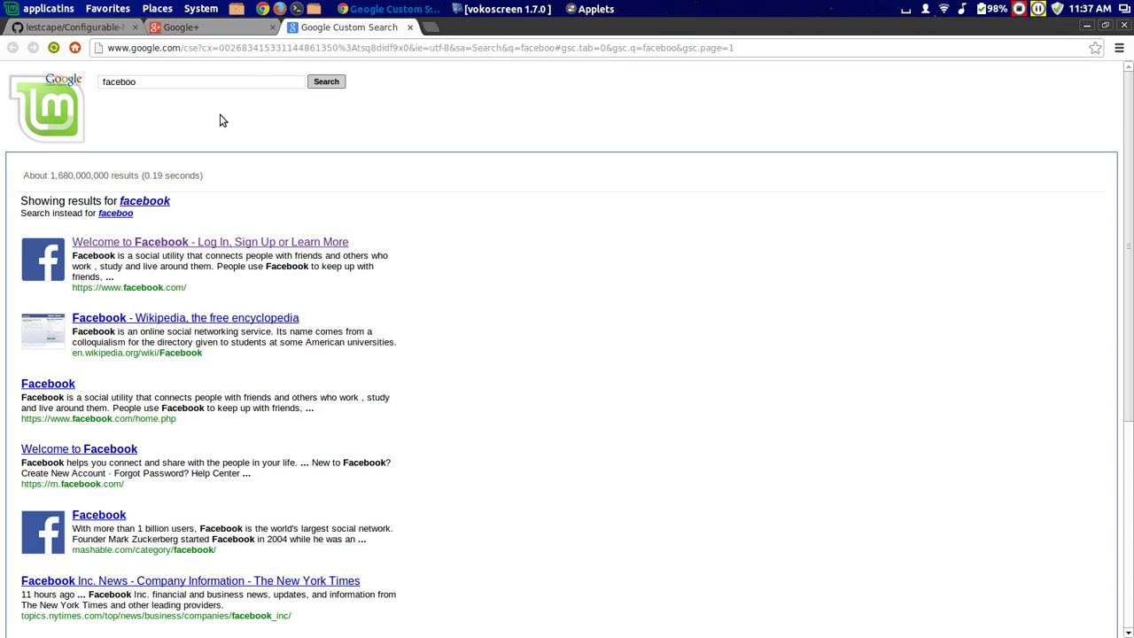
click(100, 28)
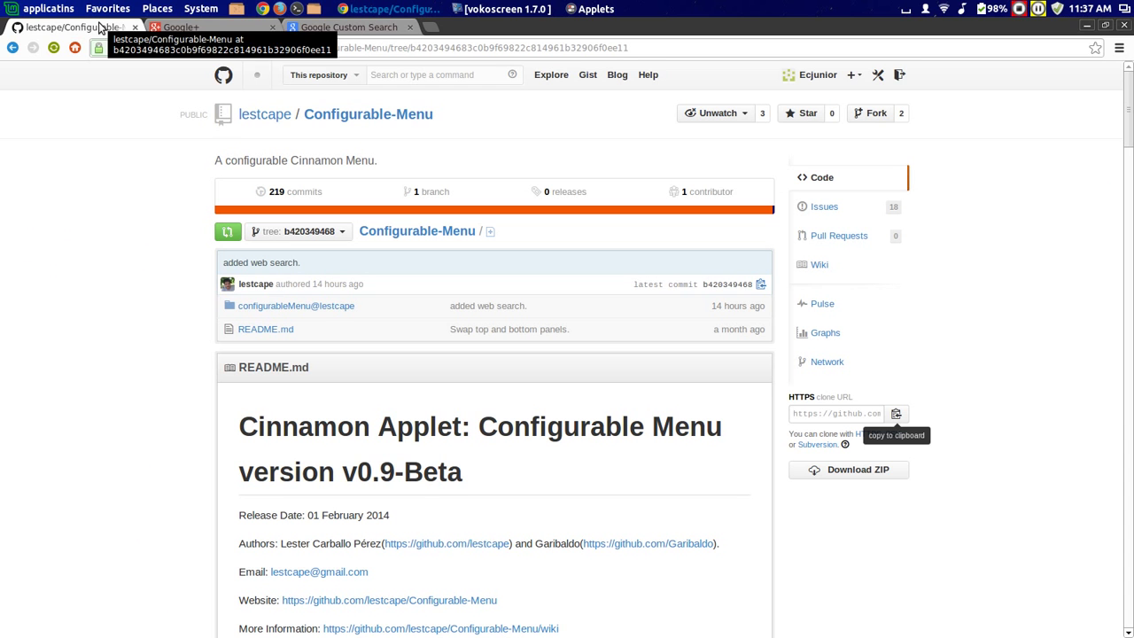
click(1093, 32)
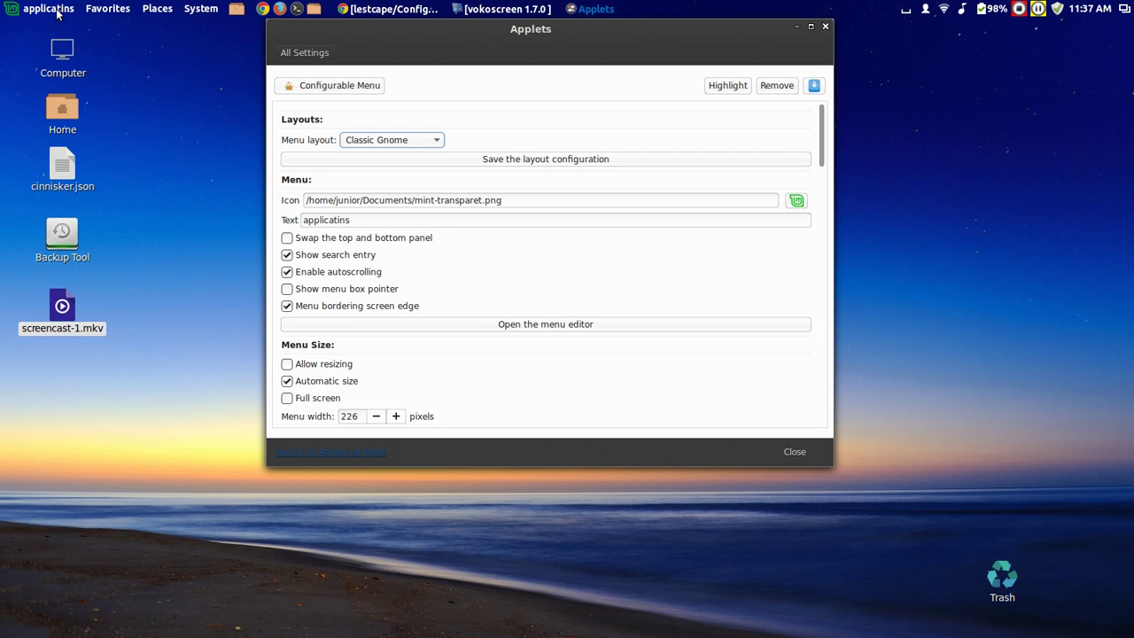
Switch the Menu layout to Horizontal and preview its full-screen menu
click(436, 138)
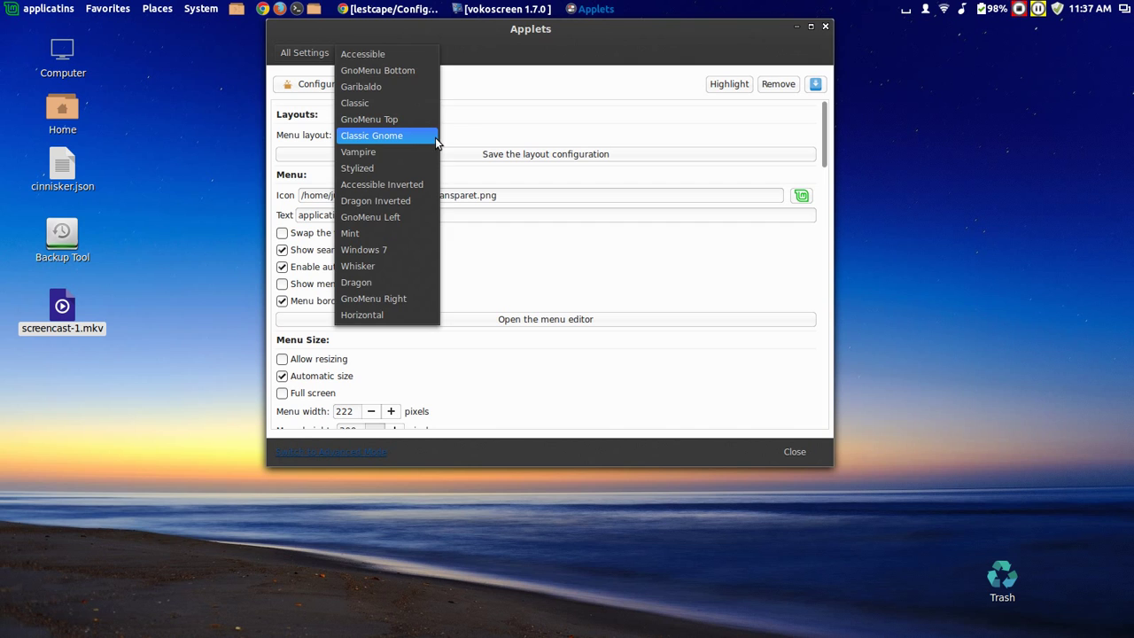
click(393, 314)
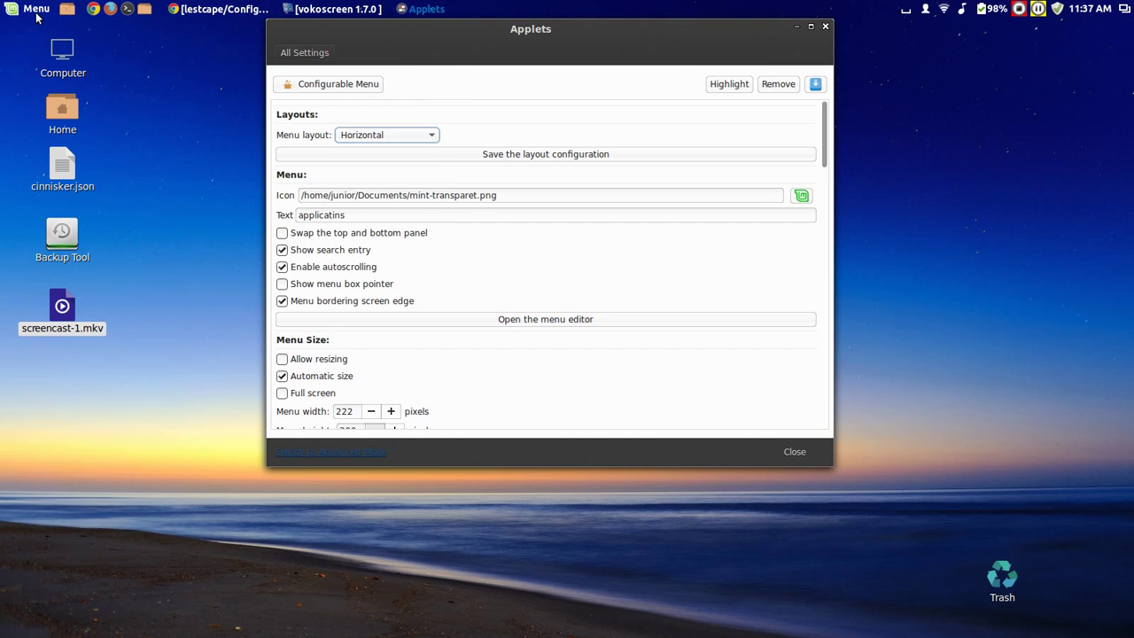
click(36, 11)
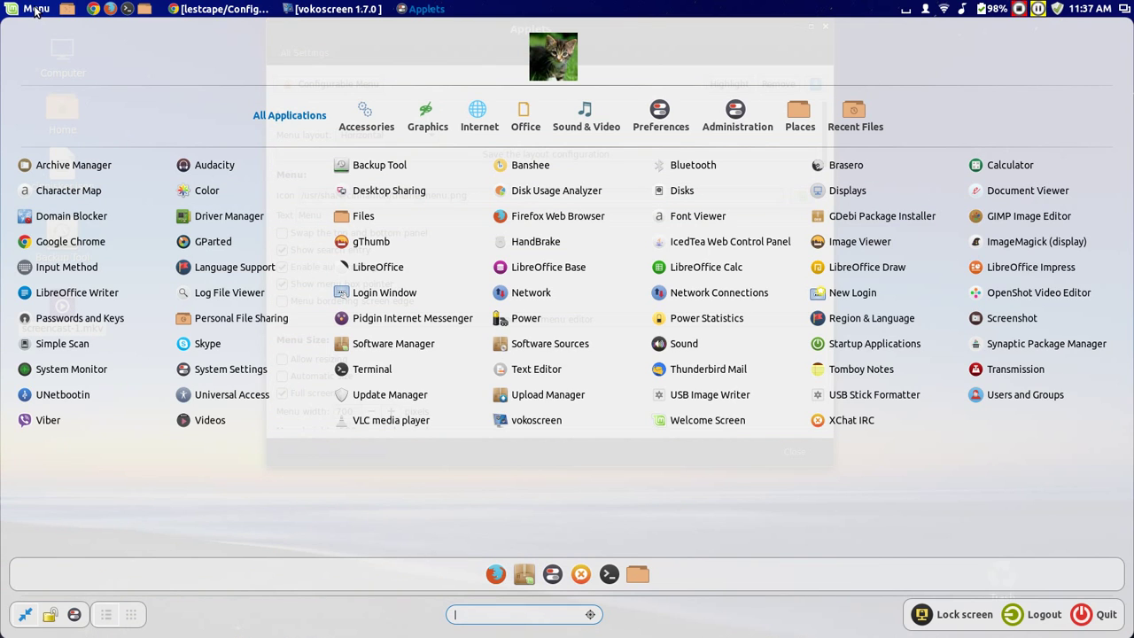
click(37, 11)
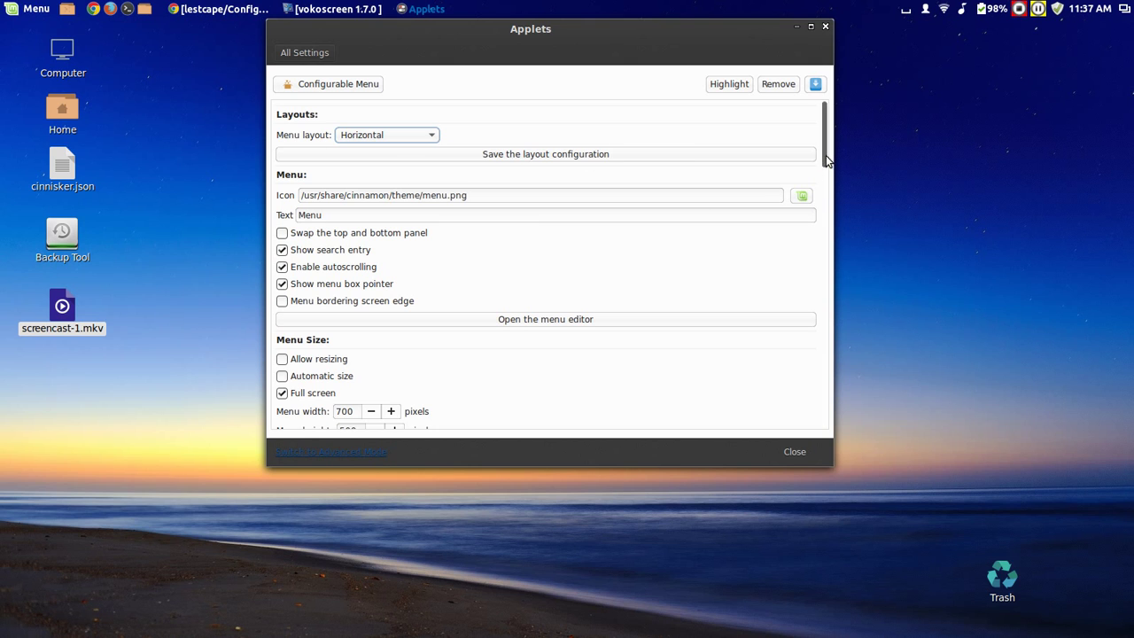
Turn the menu's search entry off, preview the menu, then turn it back on
scroll(829, 162, down, 2)
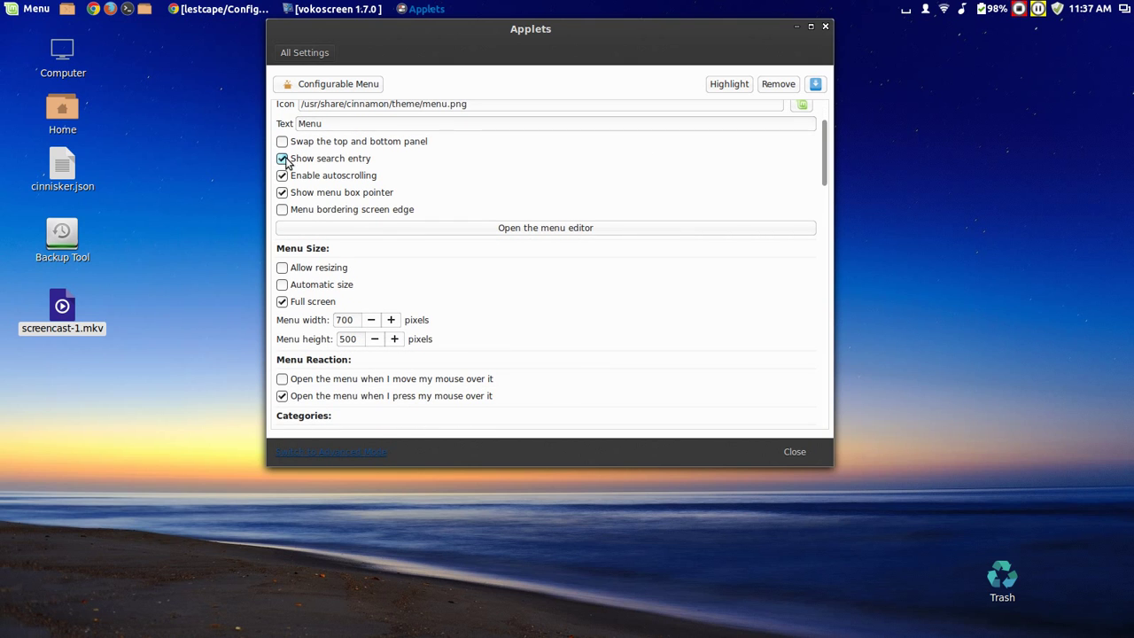
click(281, 158)
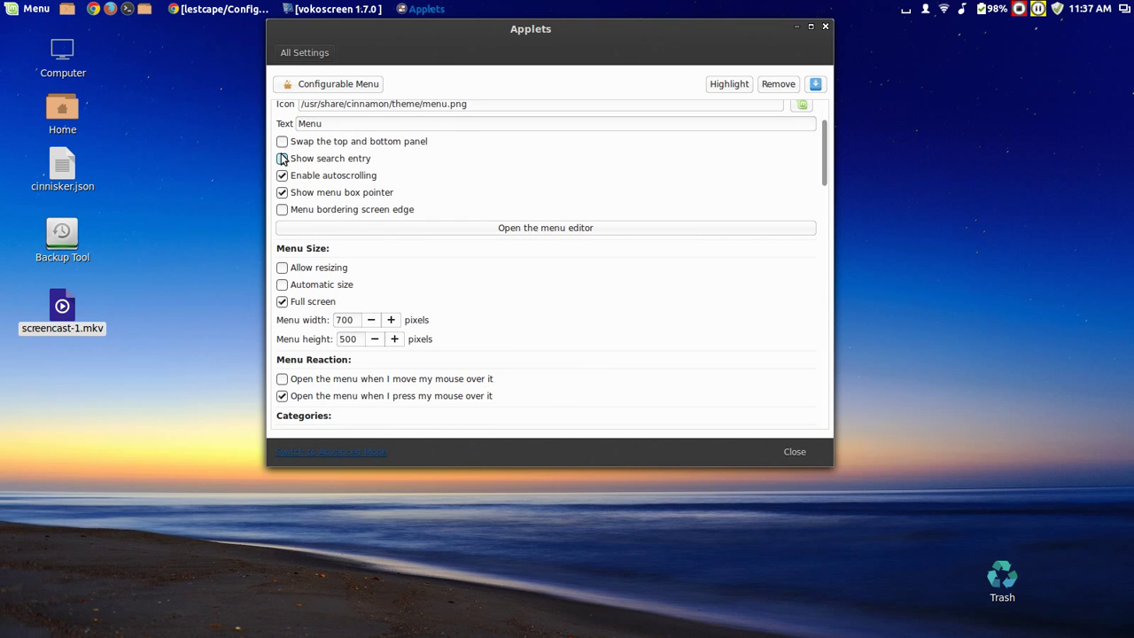
click(36, 11)
click(36, 10)
click(282, 159)
Enable Allow resizing and drag the menu larger to 860 by 576 pixels
click(283, 267)
click(40, 11)
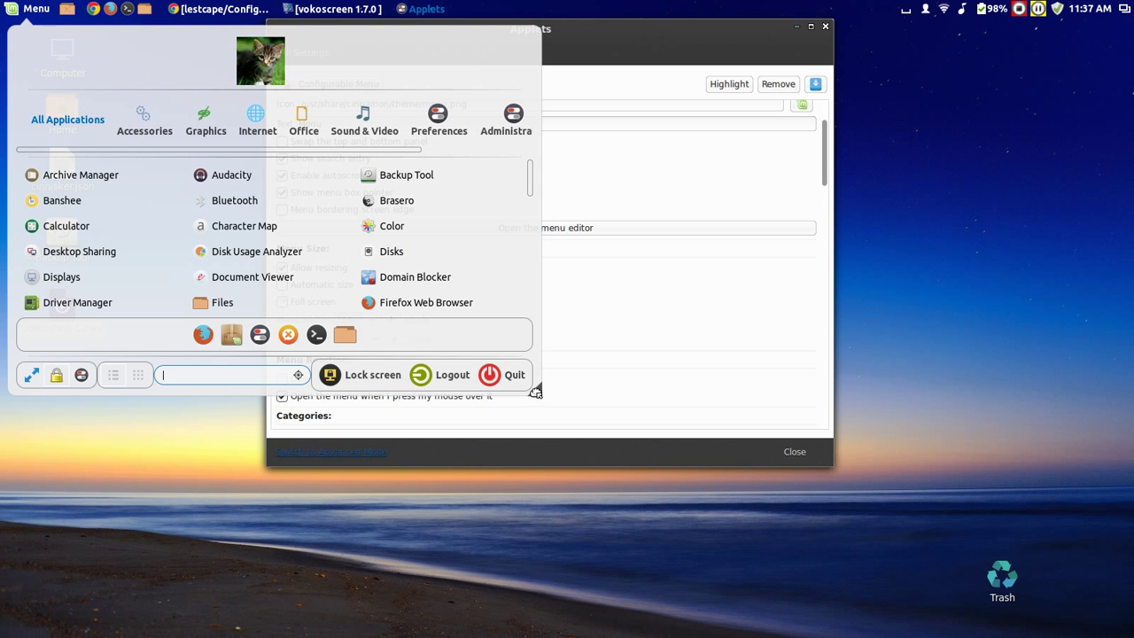
drag(540, 384, 612, 443)
drag(567, 409, 633, 450)
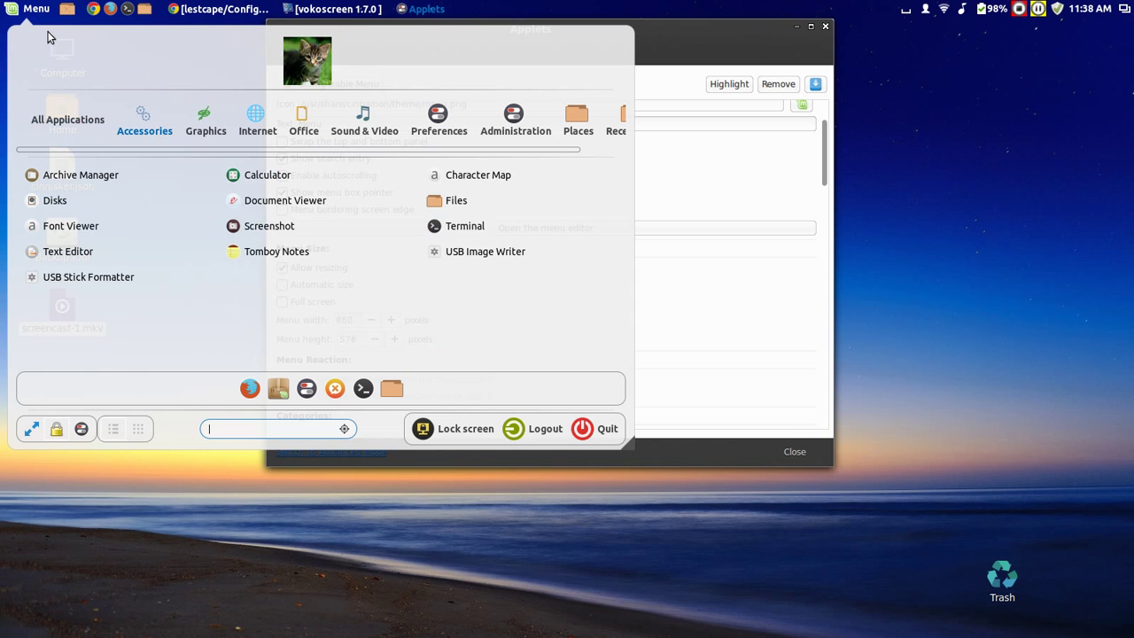
click(35, 9)
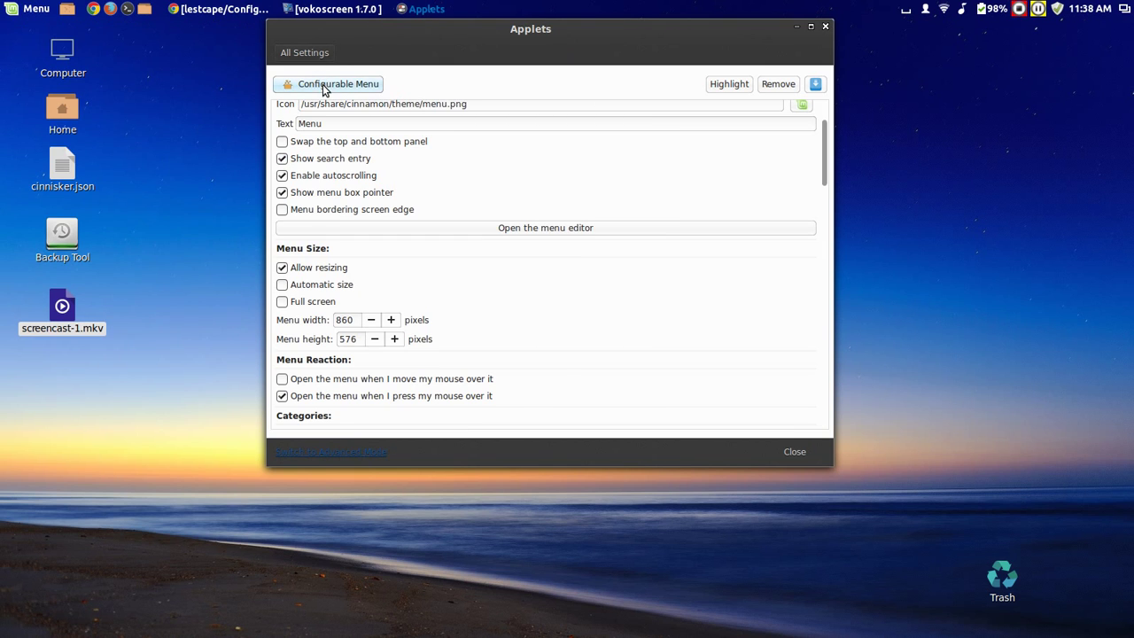
scroll(827, 162, up, 2)
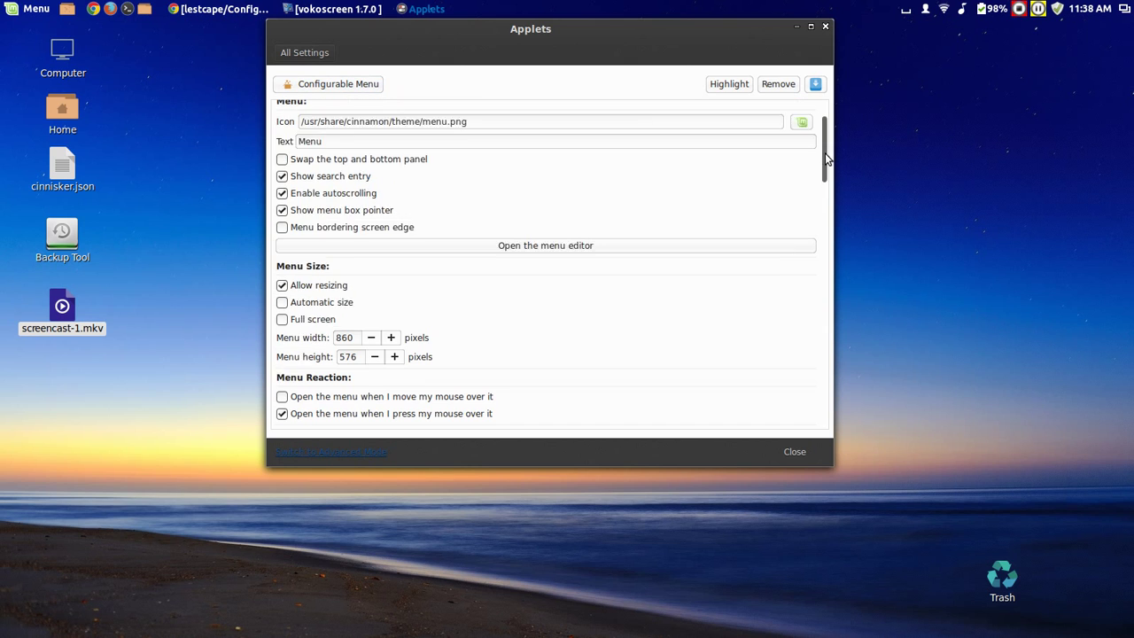
Choose the Accessible menu layout and preview the resulting menu from the panel
click(432, 137)
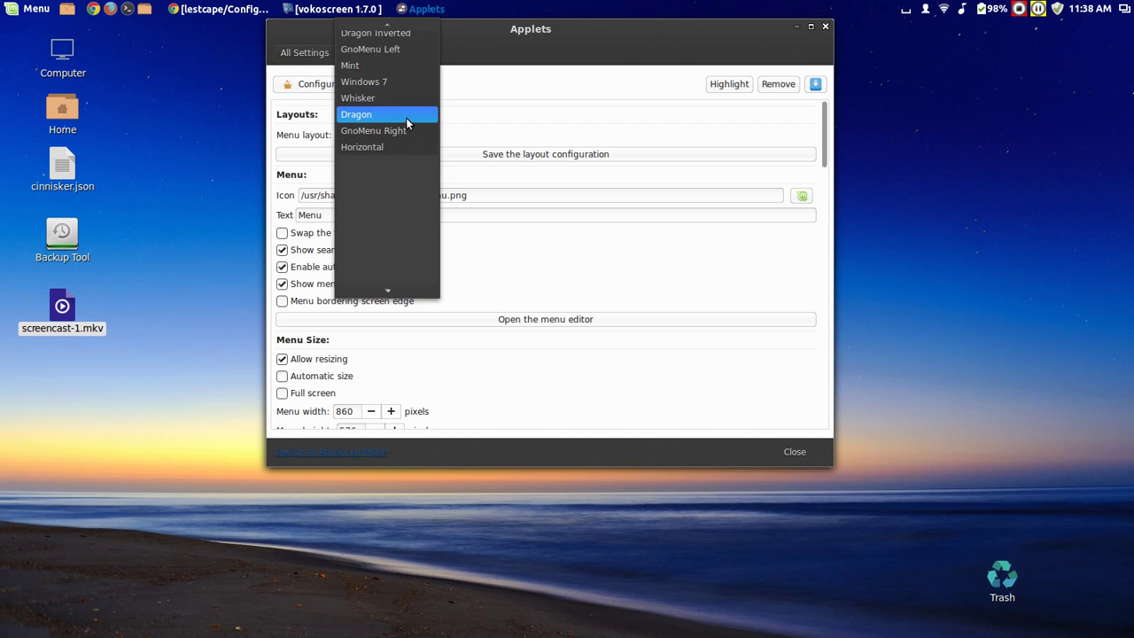
mouse_move(388, 24)
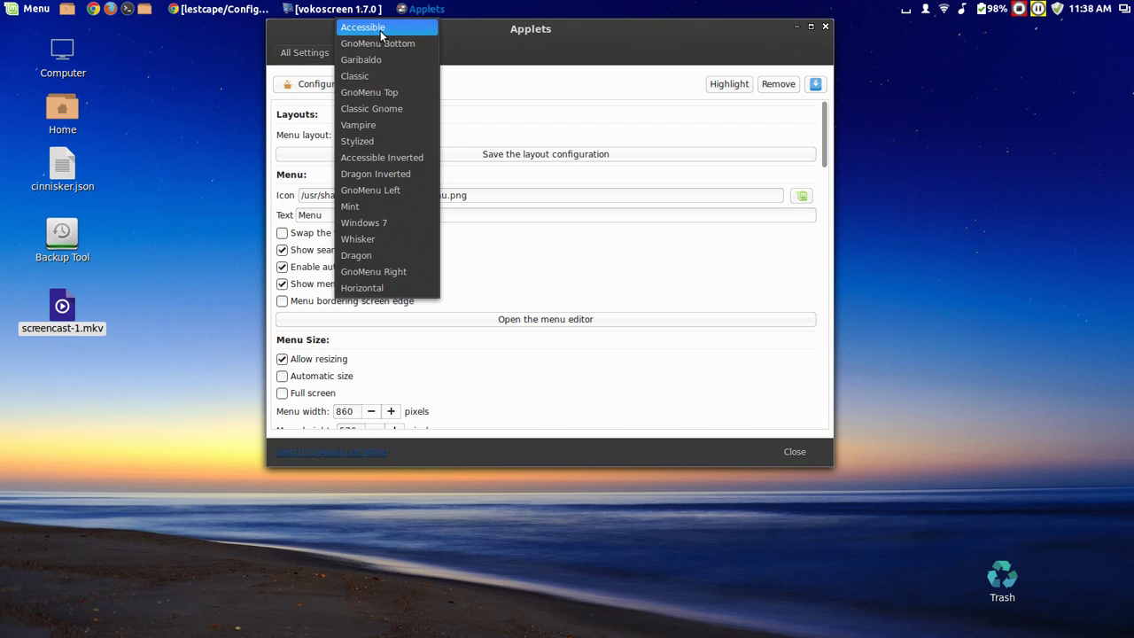
click(381, 32)
click(23, 9)
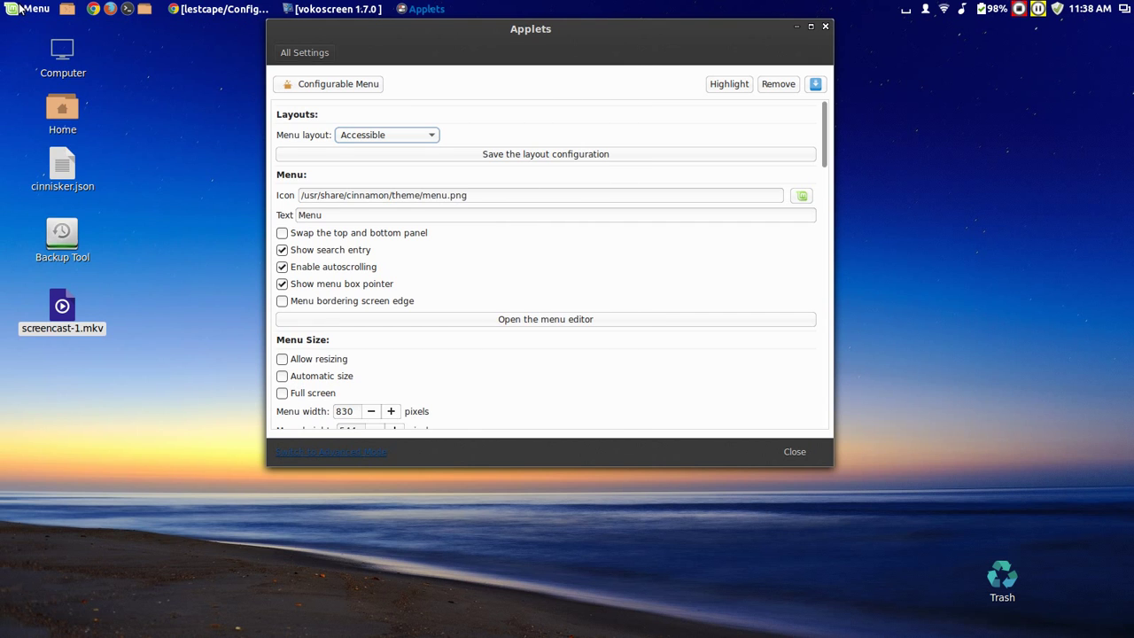
click(23, 9)
mouse_move(239, 187)
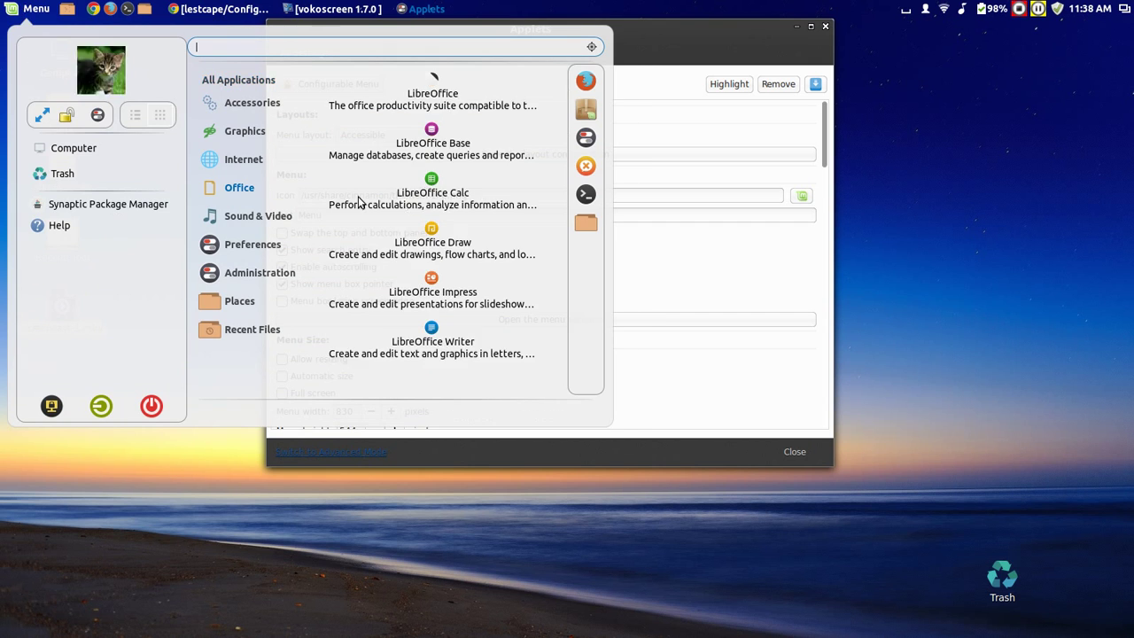
click(23, 11)
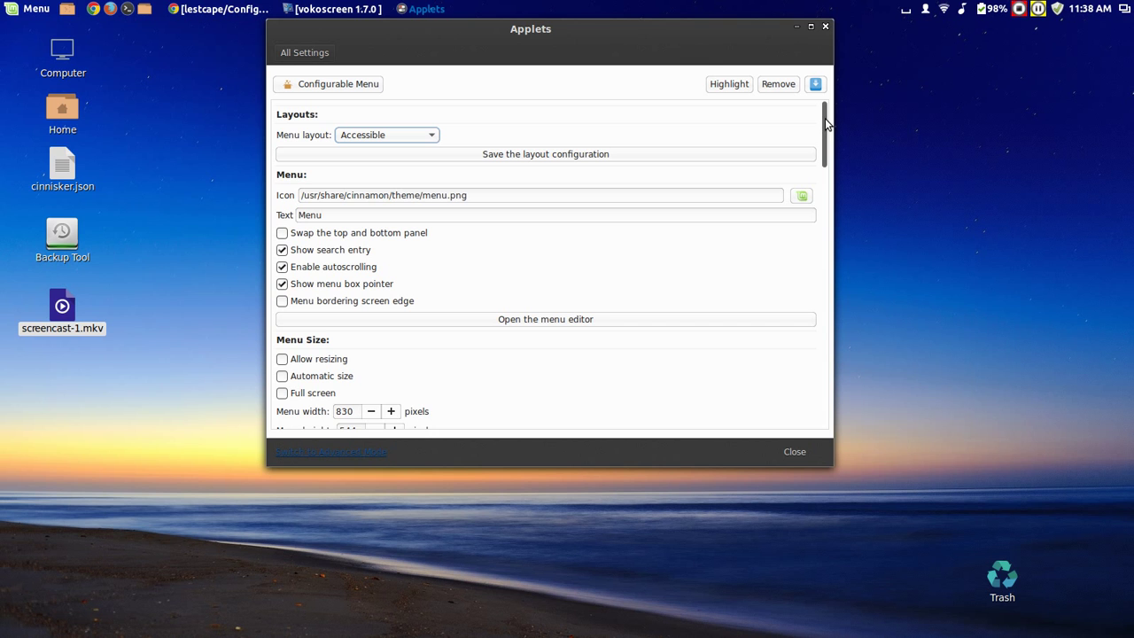
Minimize the Applets settings, bring up Chrome's Configurable-Menu GitHub page, and show the applet's options
drag(825, 117, 816, 83)
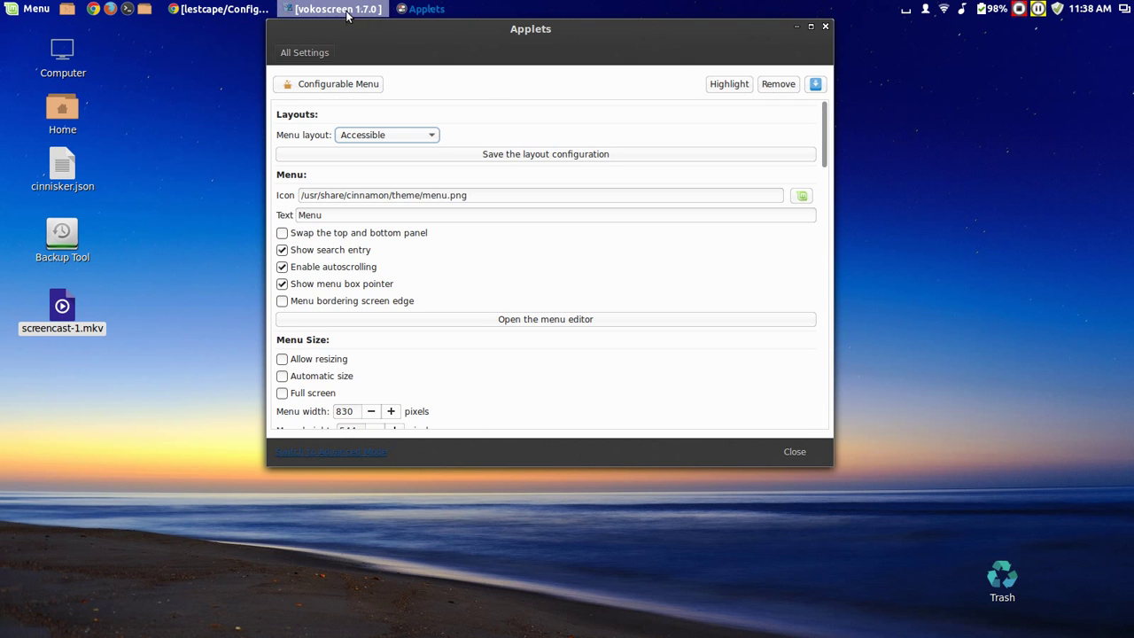
click(796, 27)
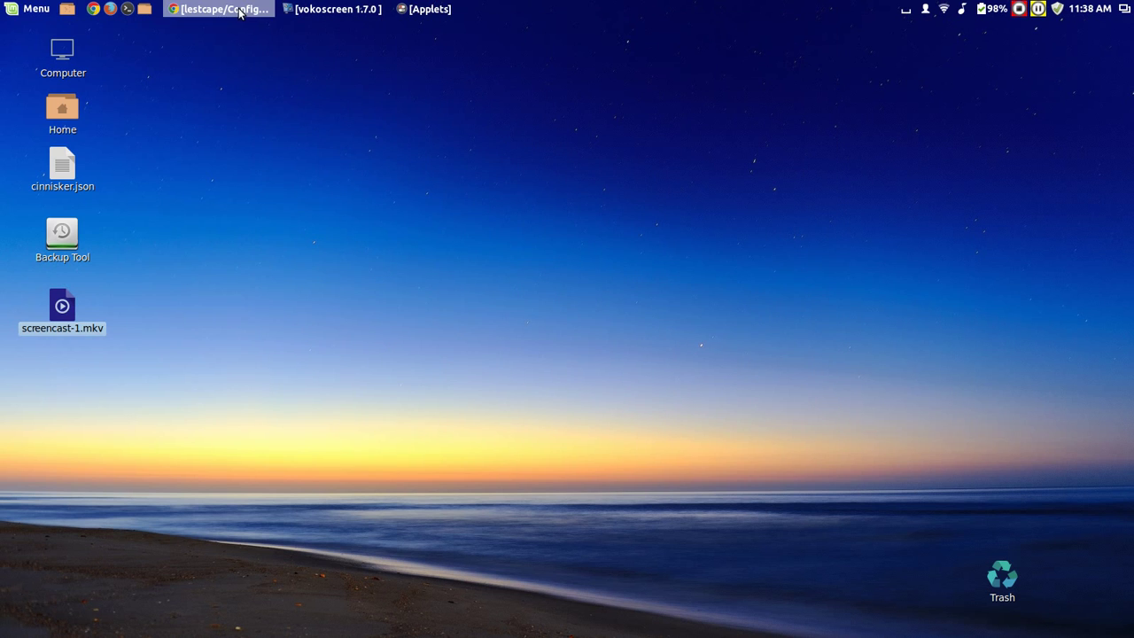
click(239, 12)
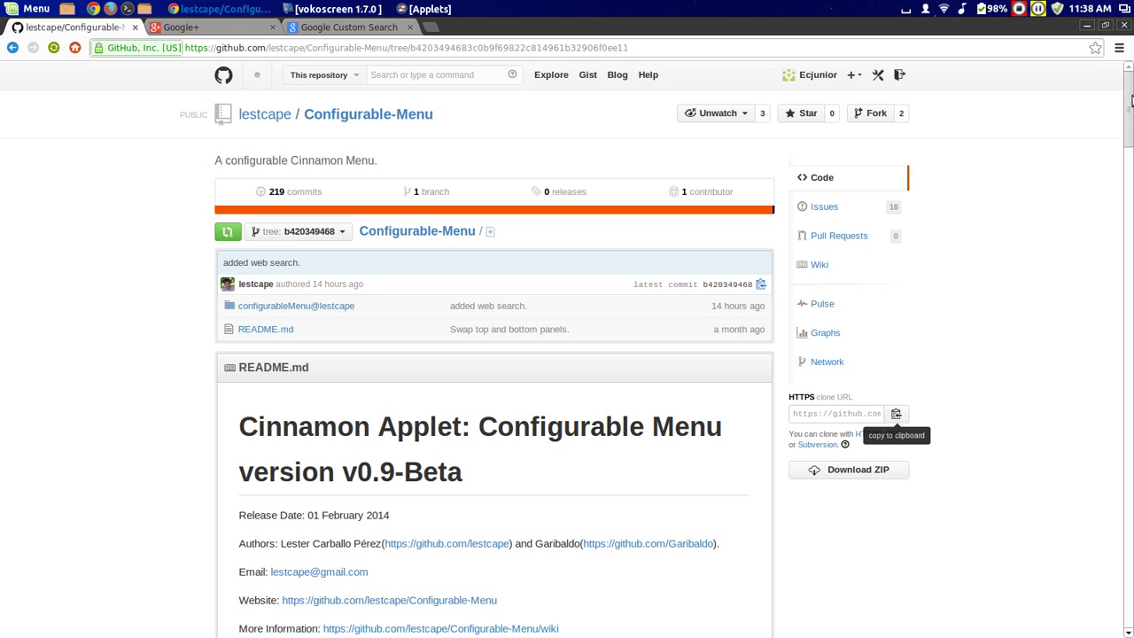
right_click(27, 12)
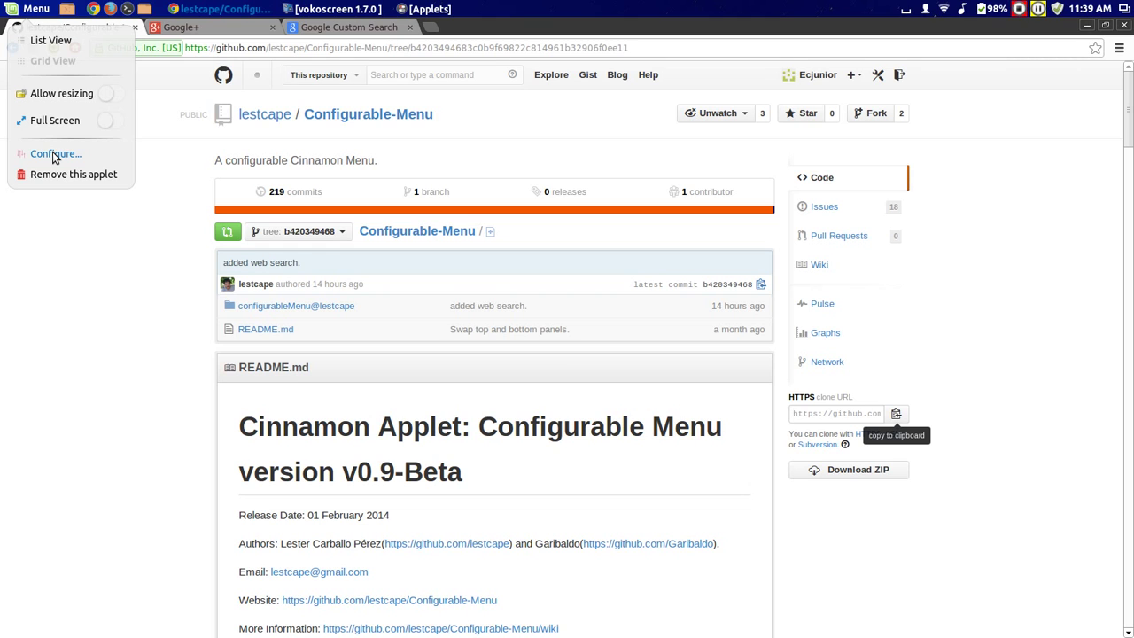
Set the Configurable Menu layout to Whisker and open the menu over Chrome to check it
click(53, 154)
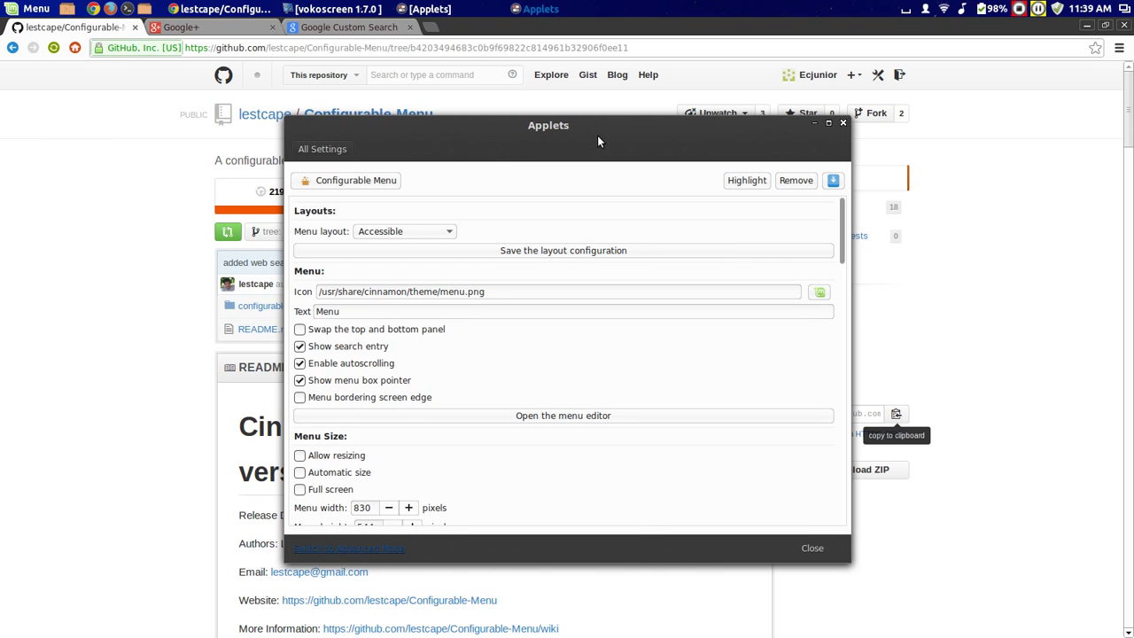
drag(597, 135, 582, 56)
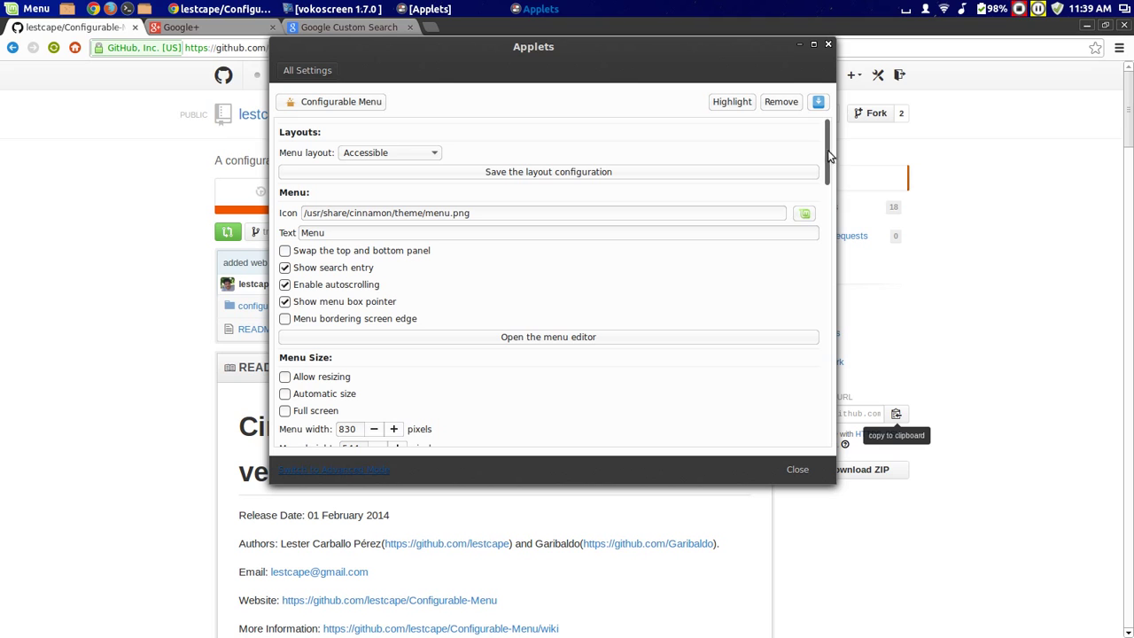
scroll(828, 158, down, 1)
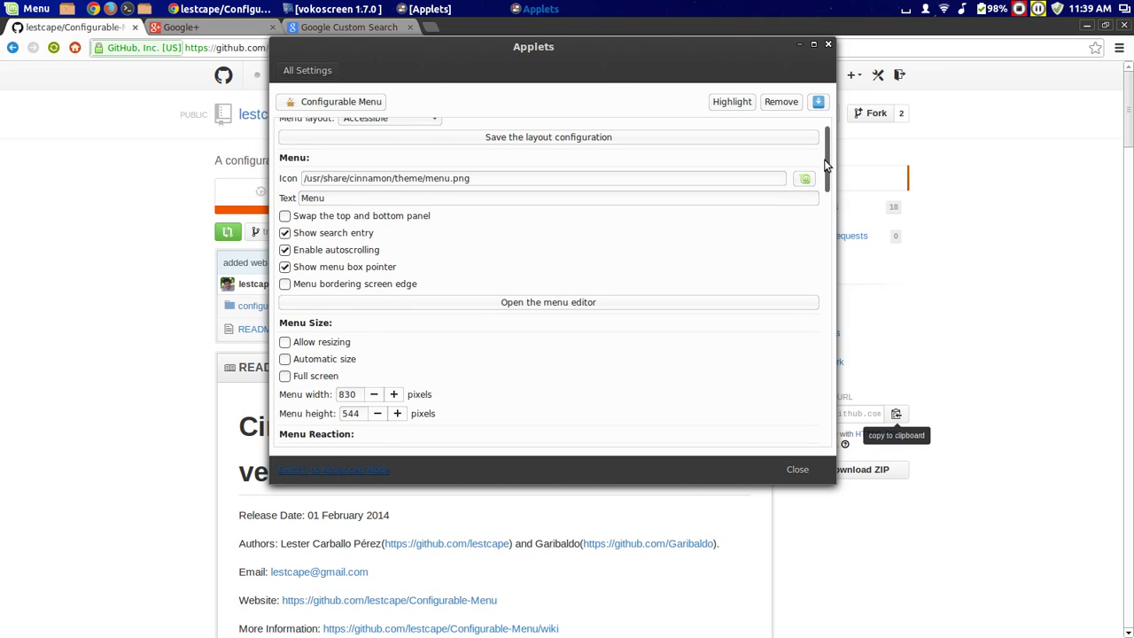
scroll(824, 163, up, 1)
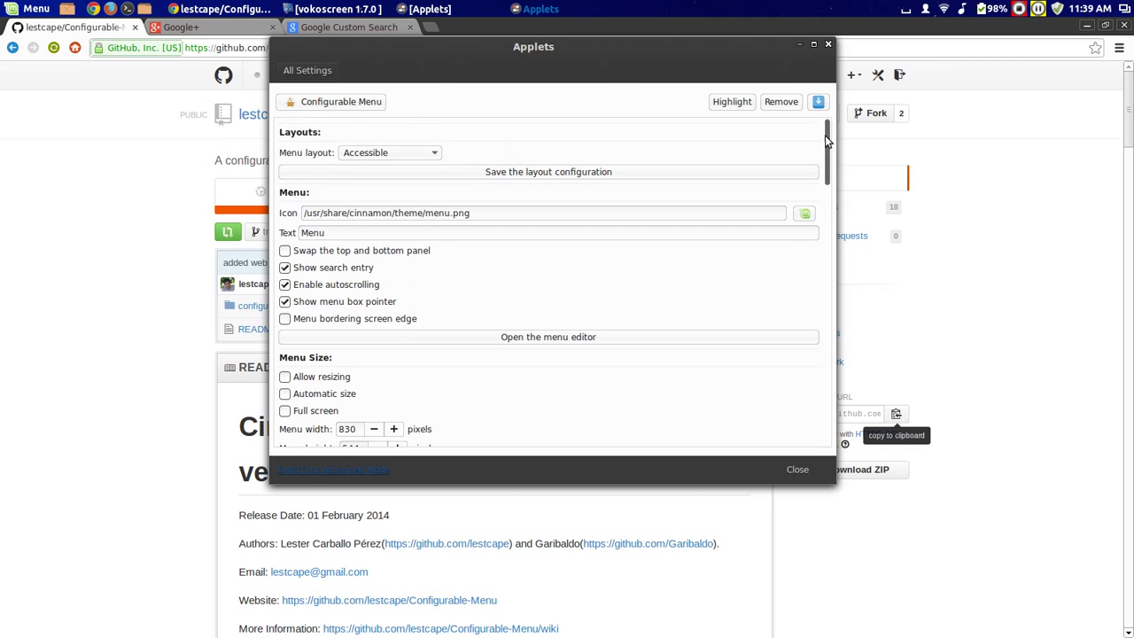
click(435, 155)
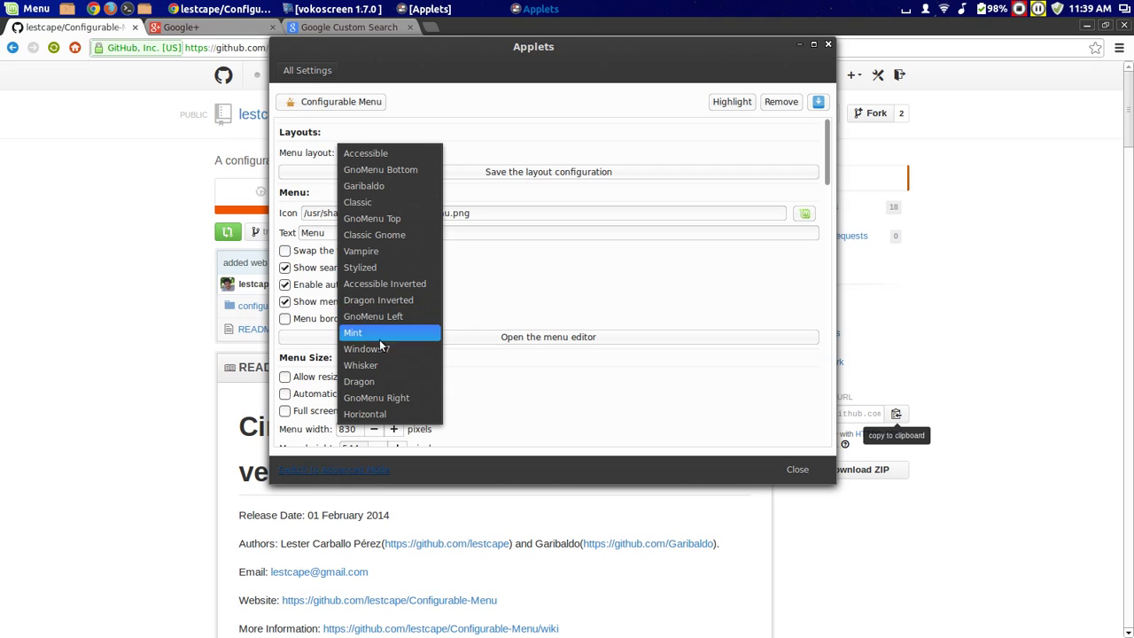
click(372, 367)
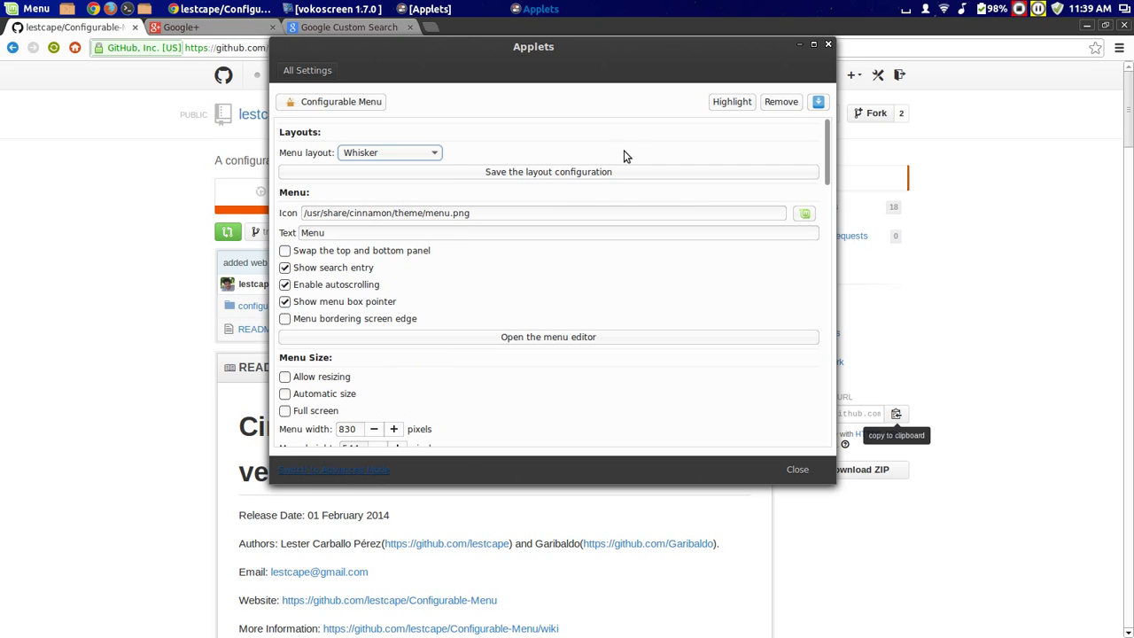
click(799, 45)
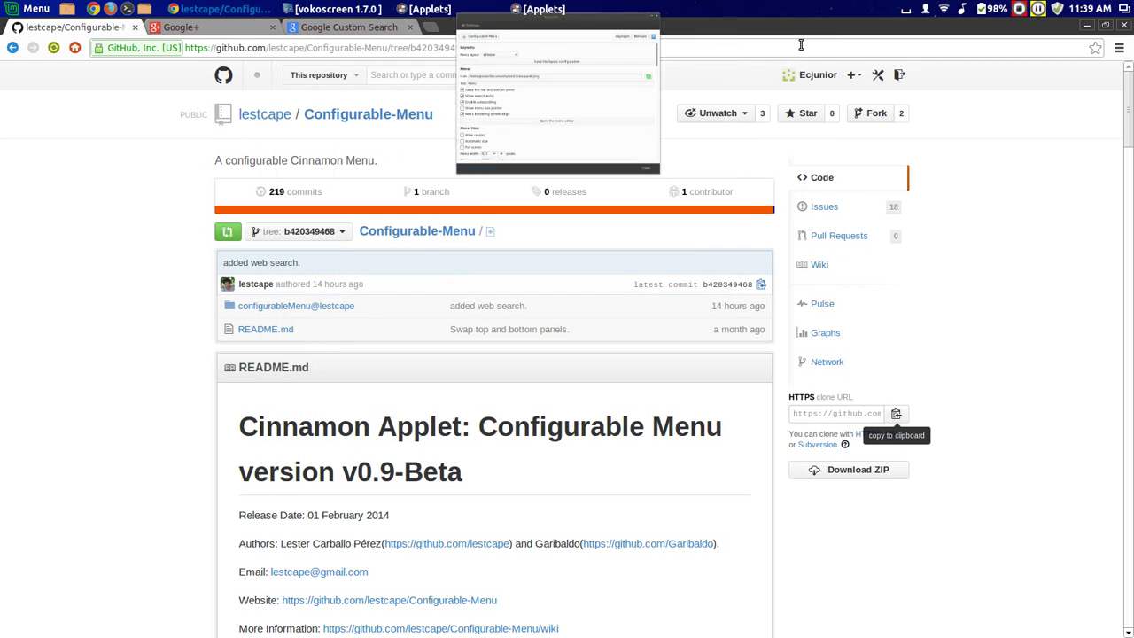
click(32, 10)
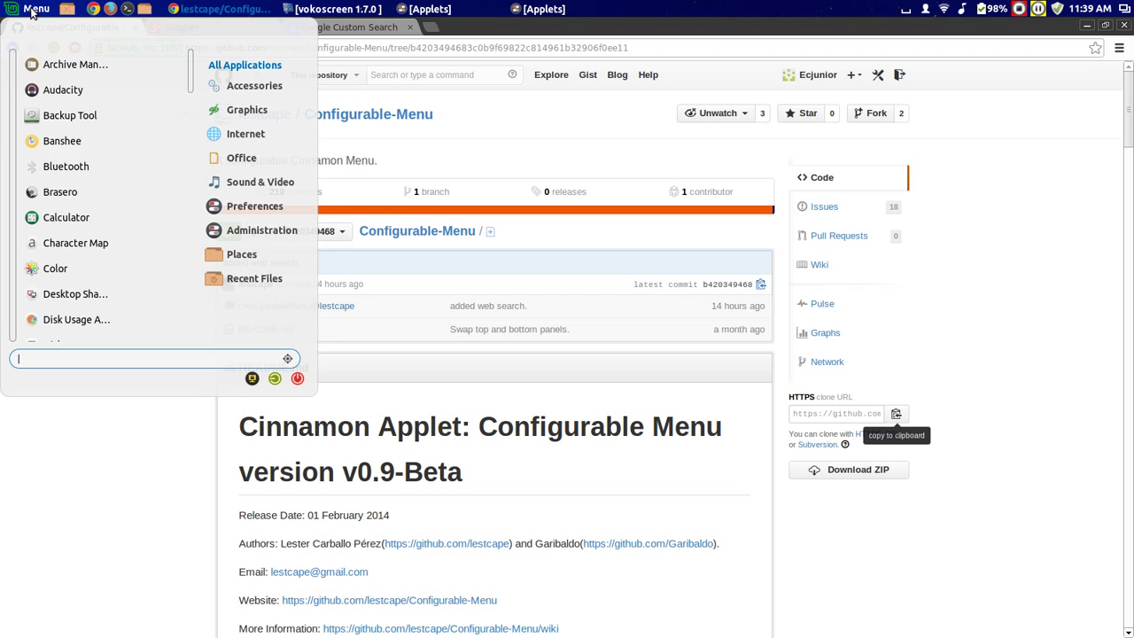
Tick Show menu box pointer in the Configurable Menu settings, then reopen the Whisker menu to preview it
click(32, 11)
right_click(33, 11)
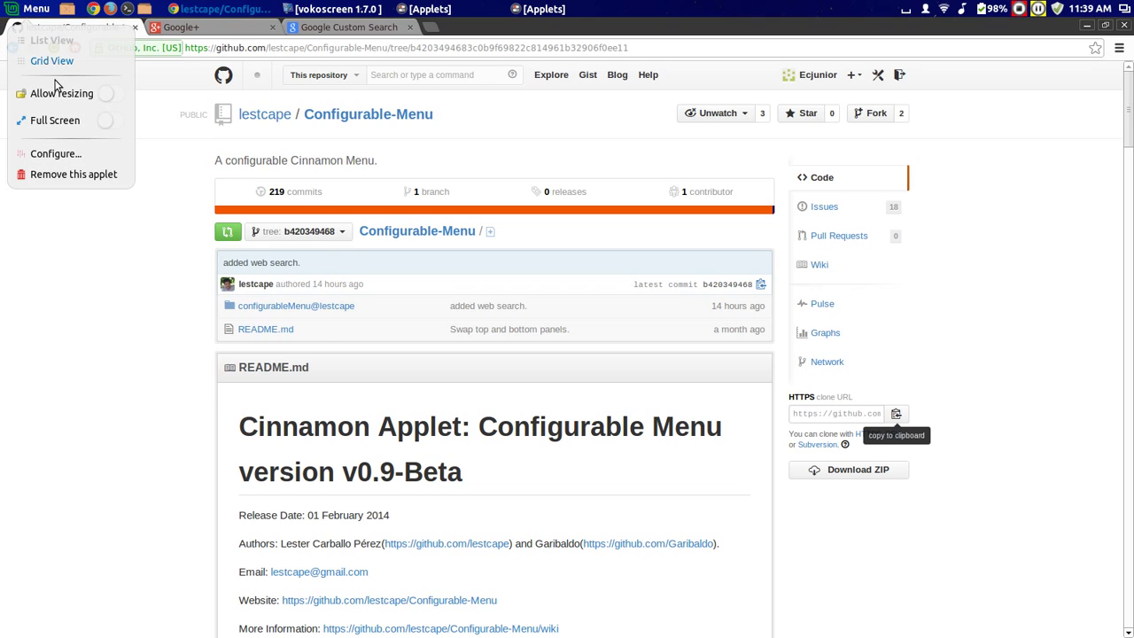
click(54, 155)
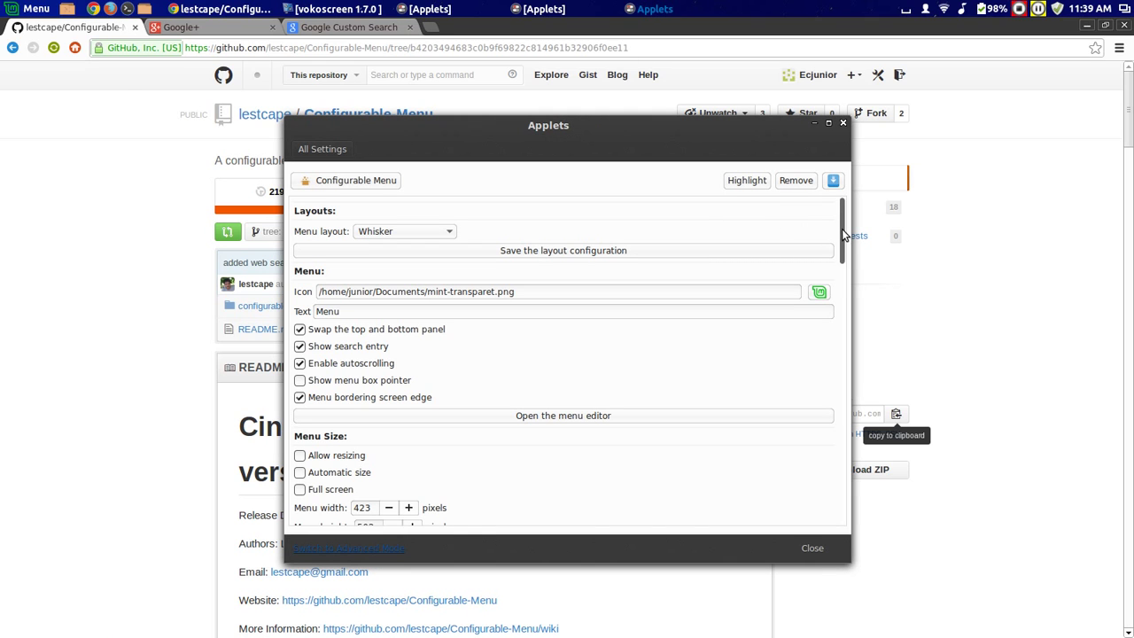
scroll(842, 228, down, 3)
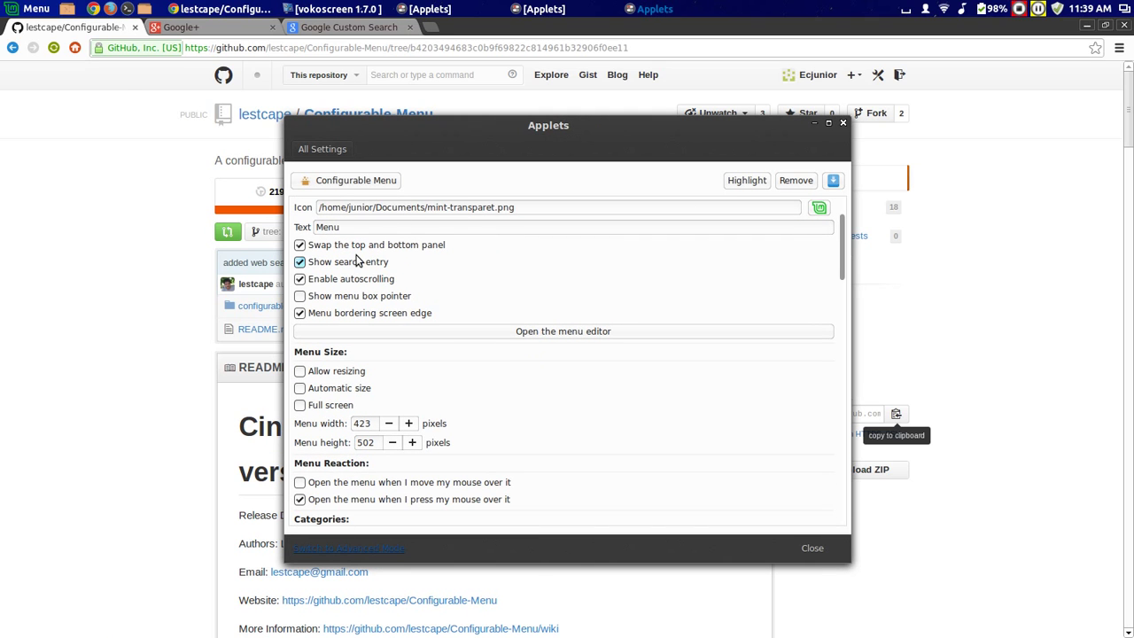
click(299, 297)
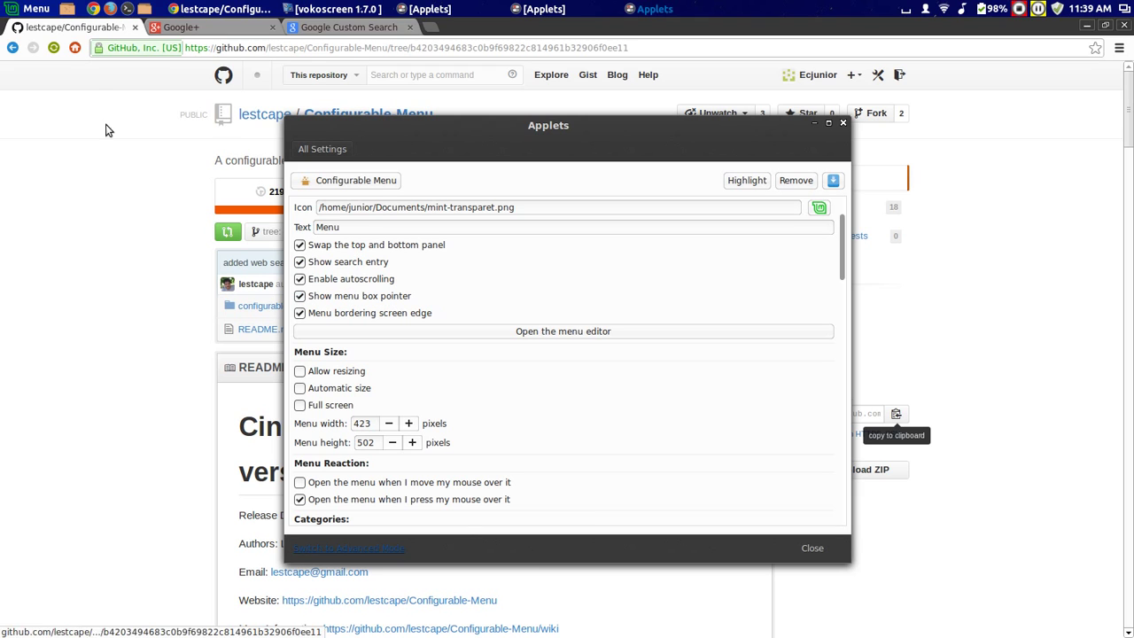
click(34, 10)
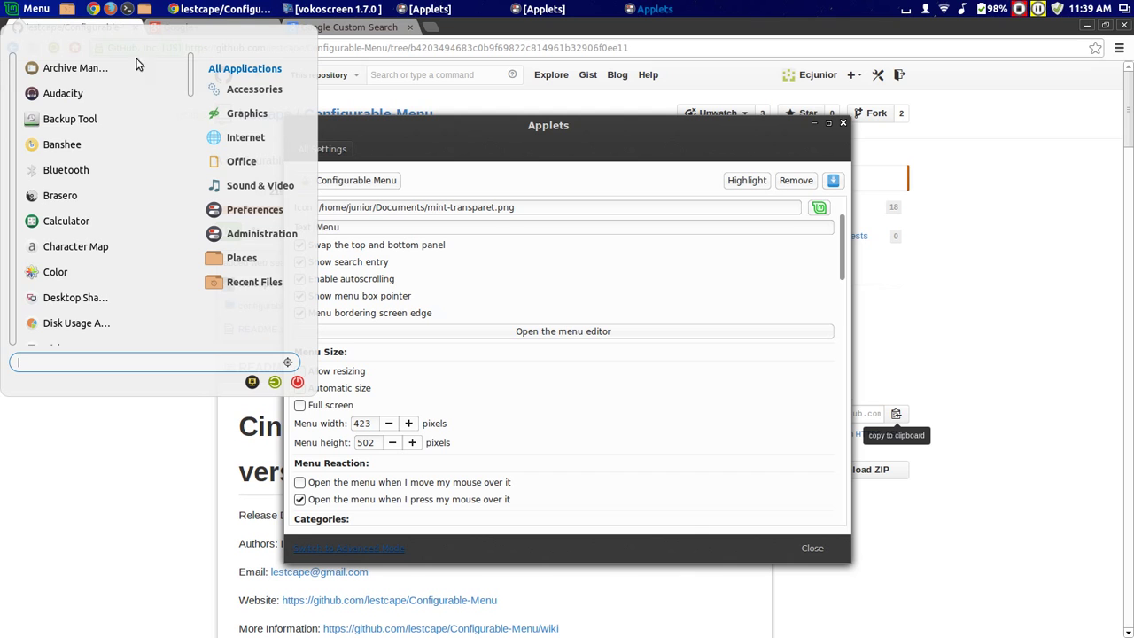
Minimize Chrome and the Applets settings window, then open the Whisker-layout menu to look at it
click(1088, 27)
click(1088, 26)
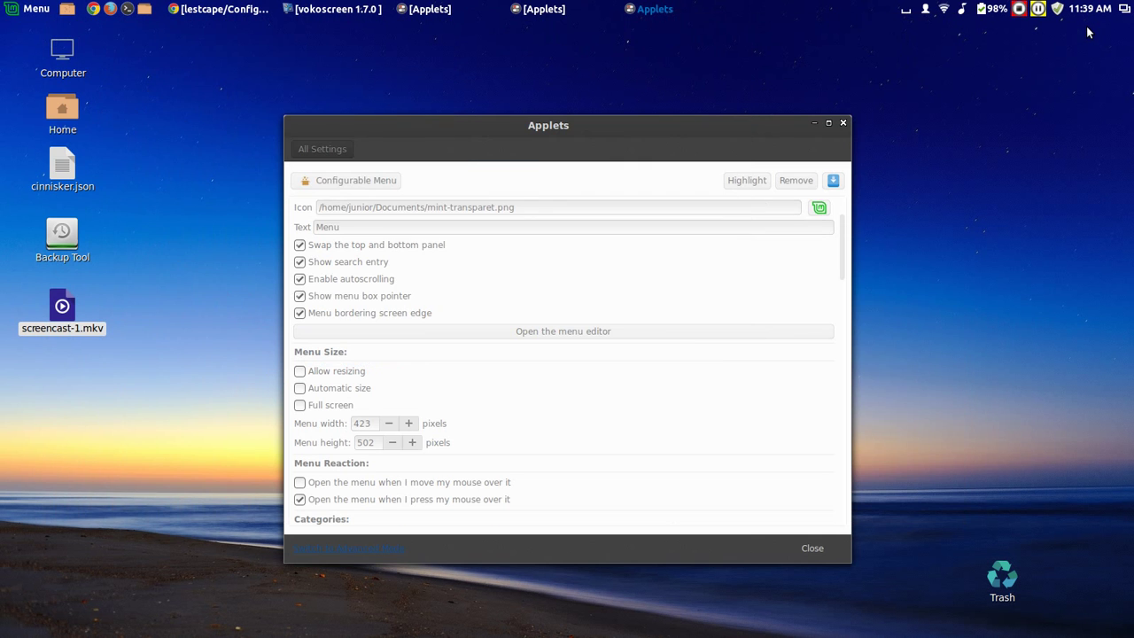
click(817, 124)
click(45, 8)
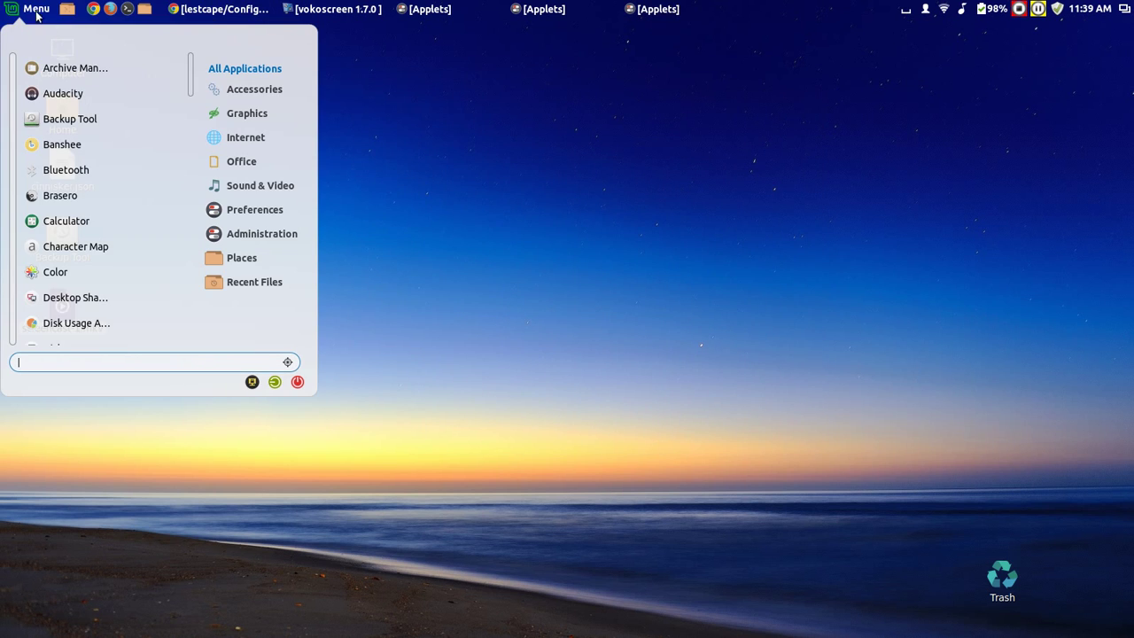
click(661, 10)
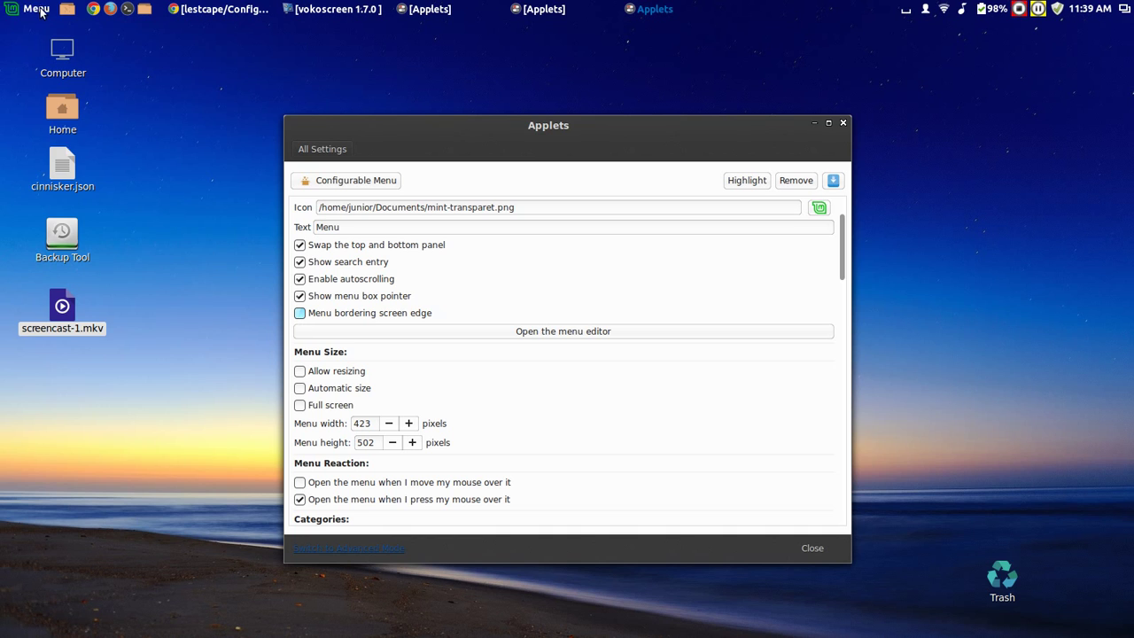
click(40, 15)
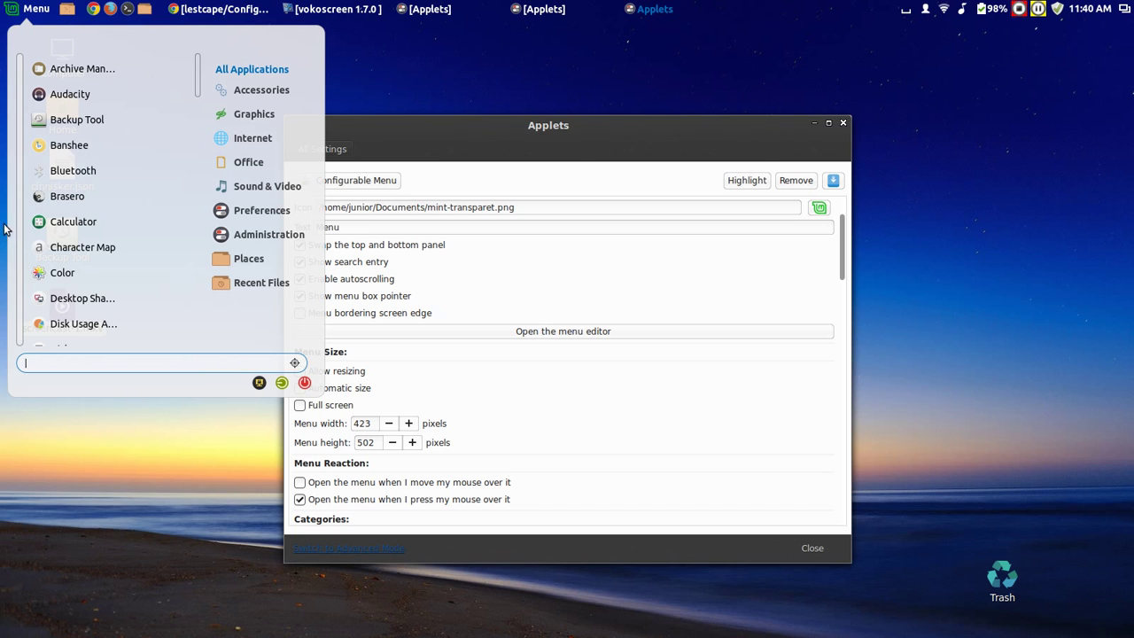
mouse_move(271, 124)
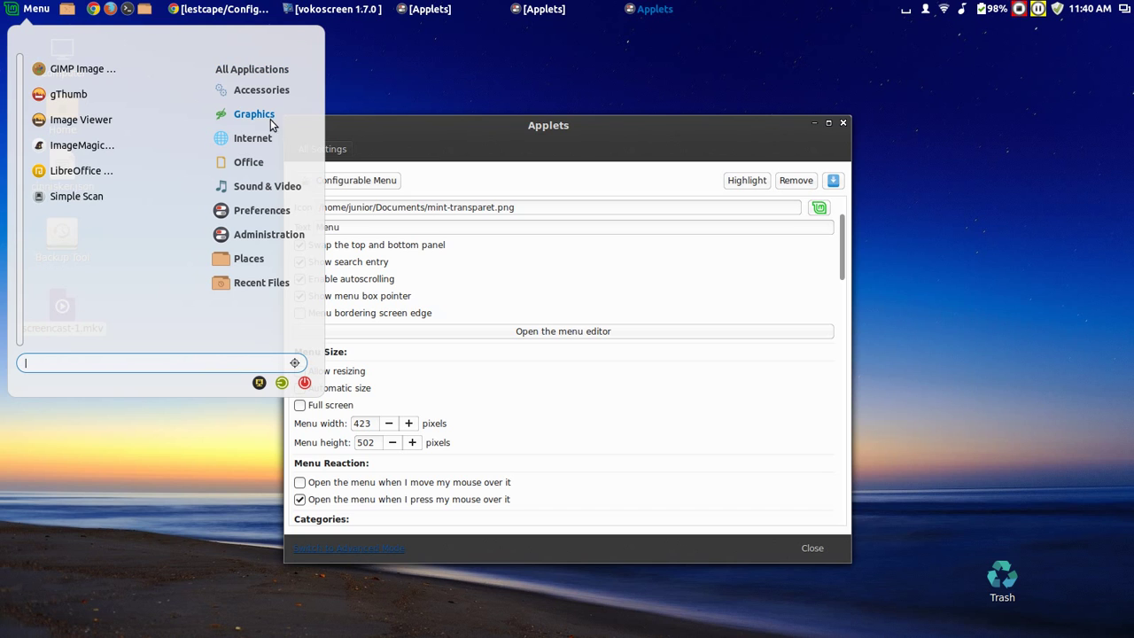
click(480, 64)
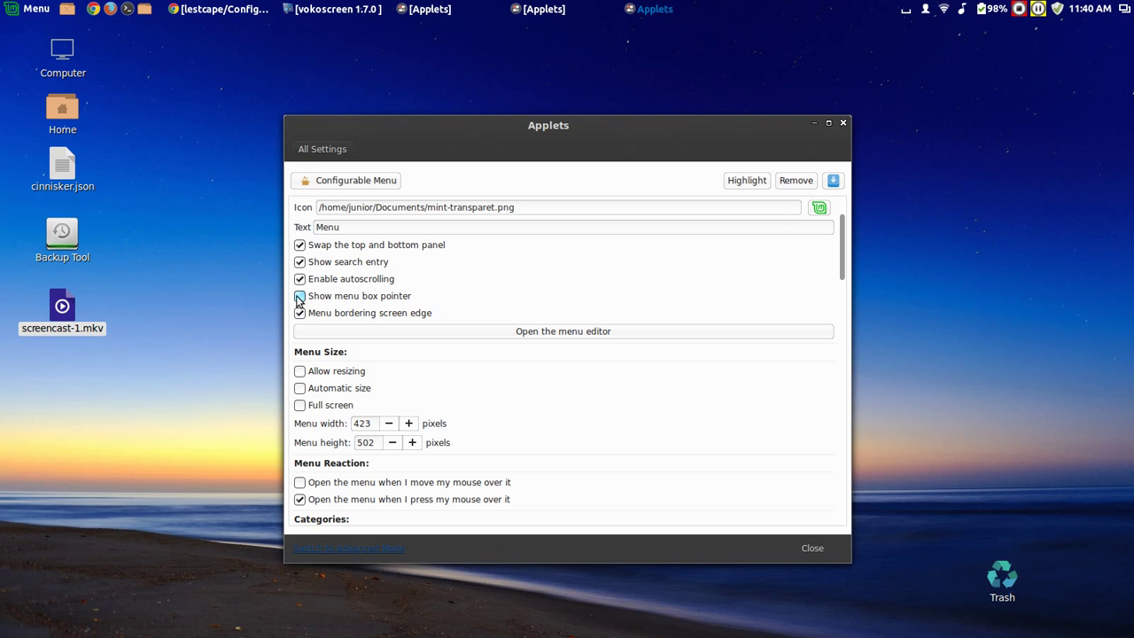
click(33, 14)
Move the Applets settings window aside, then close the duplicate Applets settings windows
drag(676, 132, 854, 151)
click(993, 142)
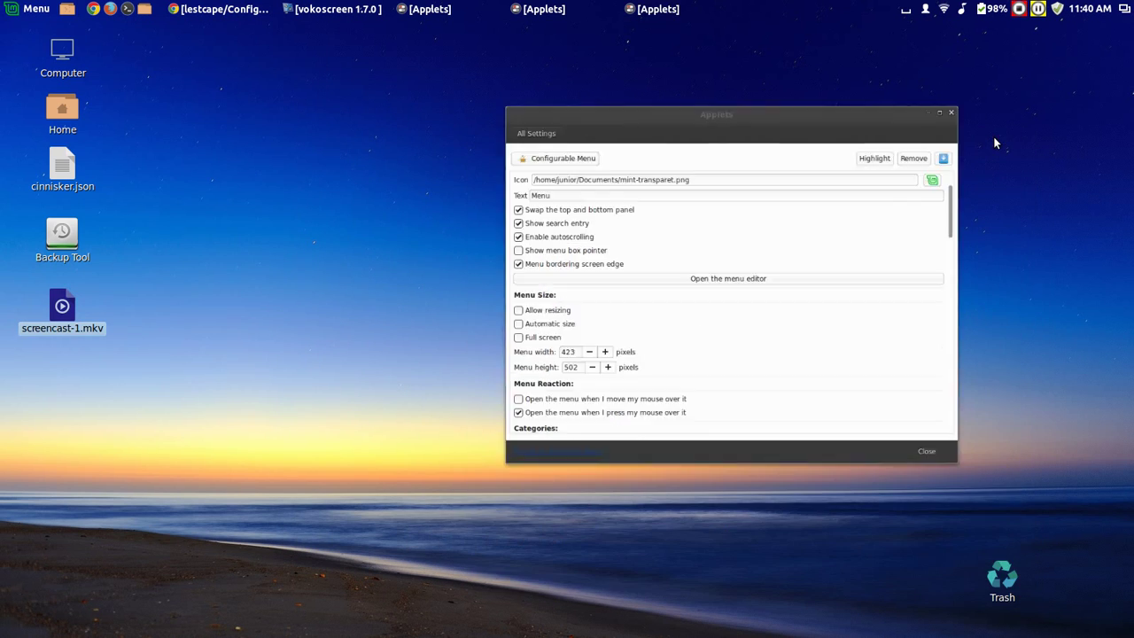
click(730, 6)
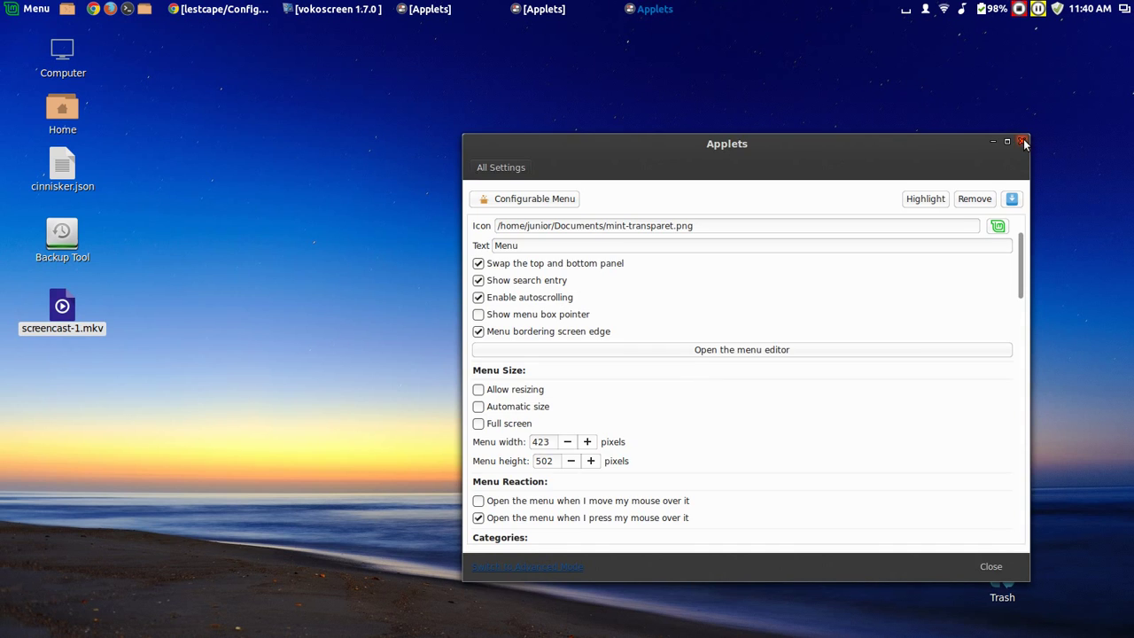
click(1022, 143)
click(569, 15)
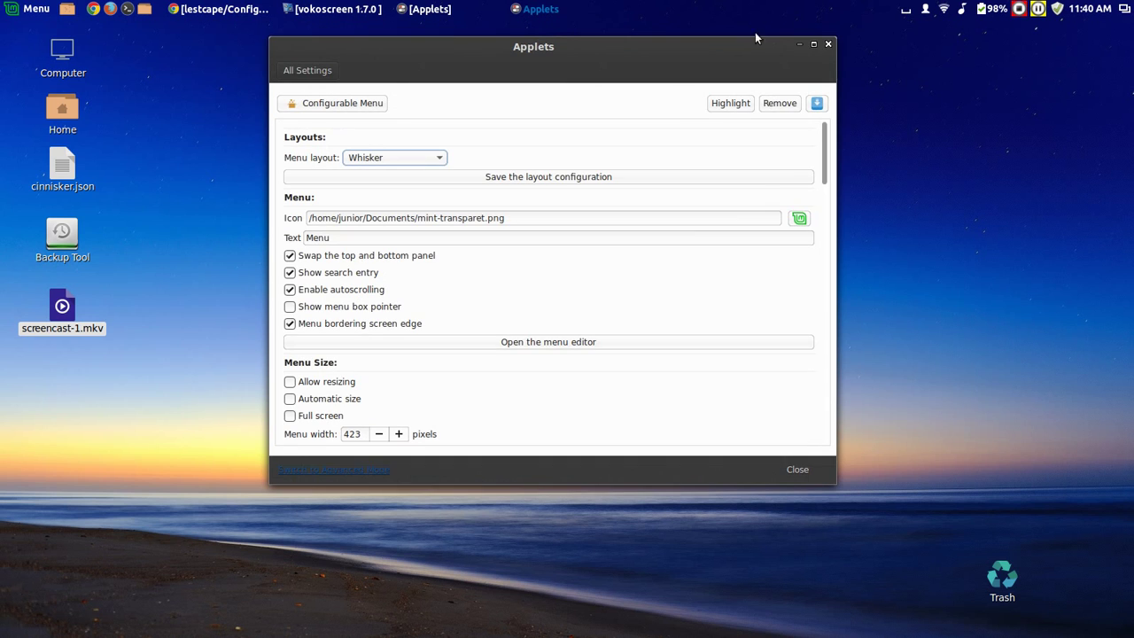
click(828, 48)
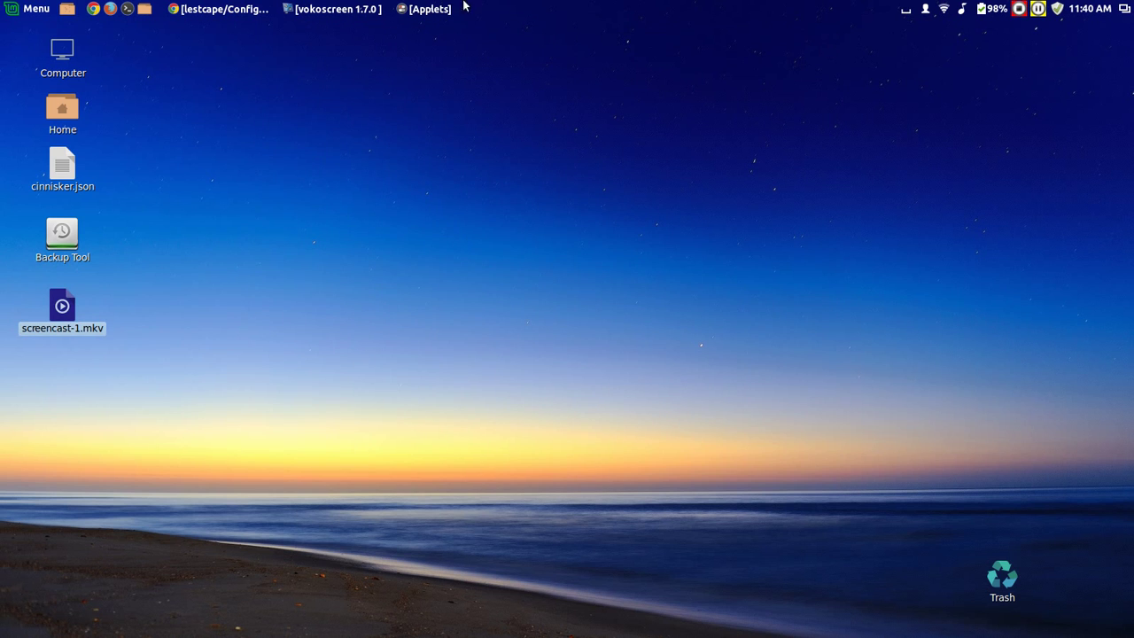
Open a new Chrome window, view the Configurable-Menu GitHub page, then minimize it
click(34, 9)
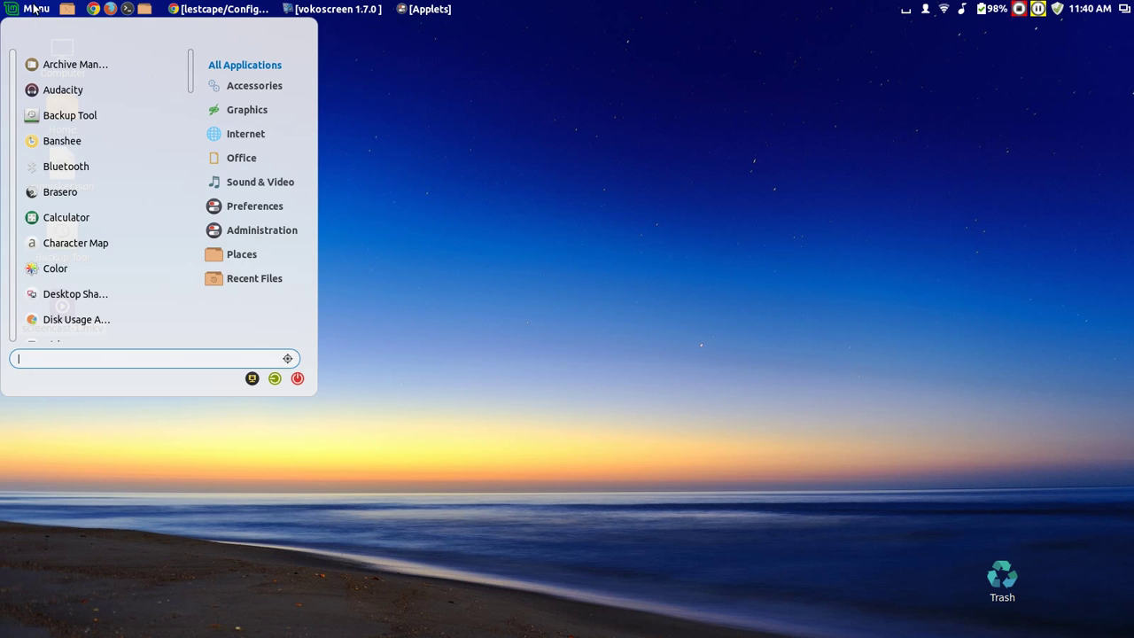
click(34, 9)
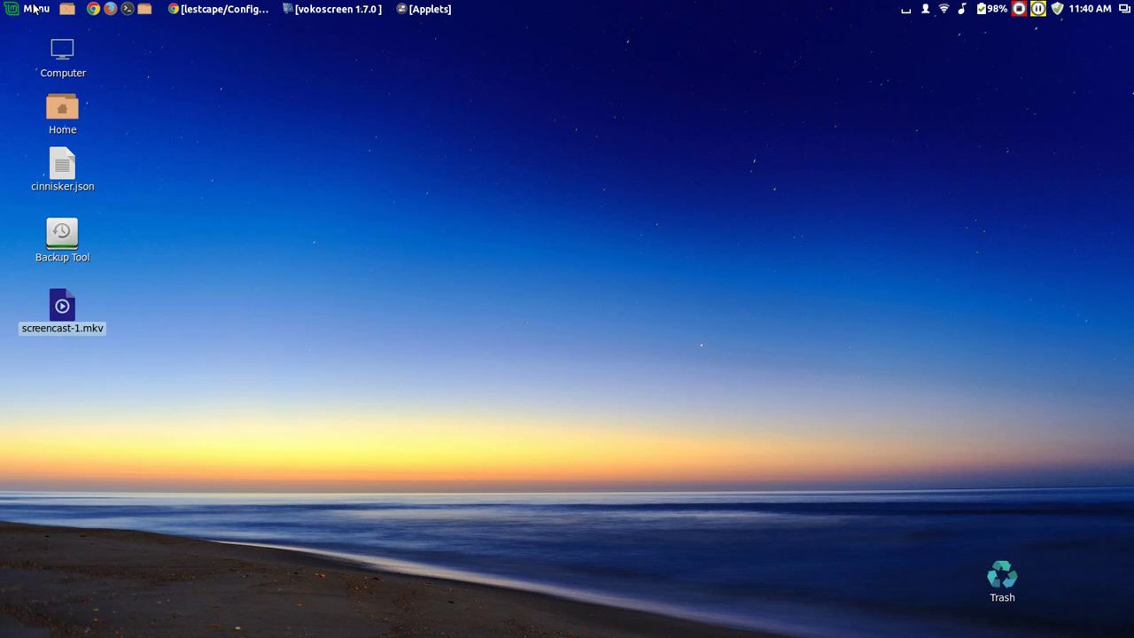
click(93, 9)
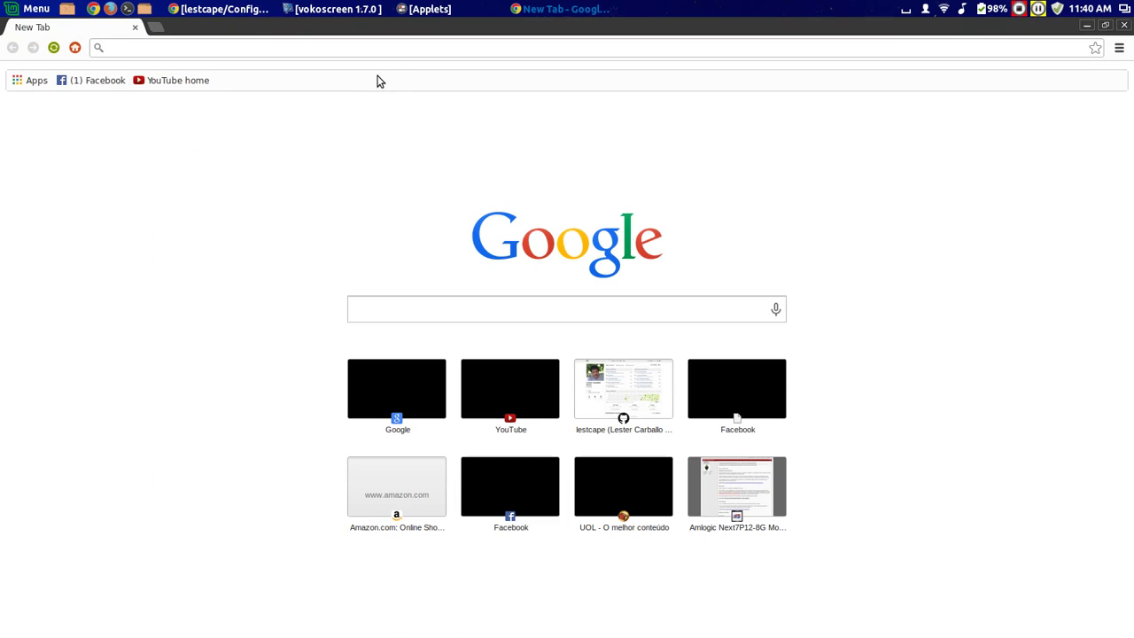
click(219, 10)
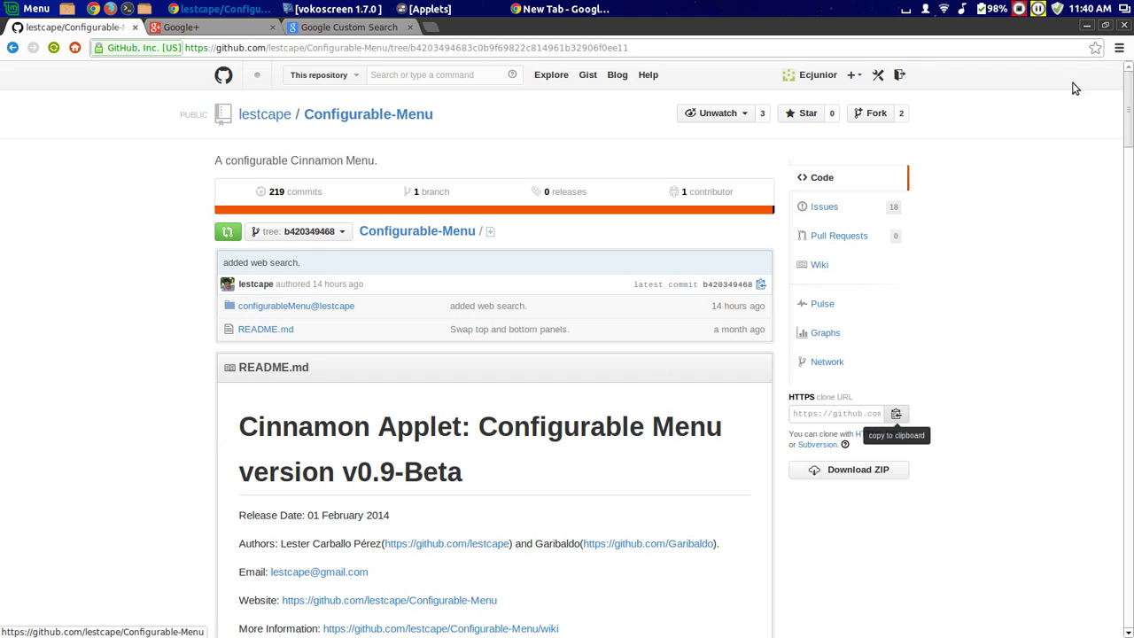
click(1088, 27)
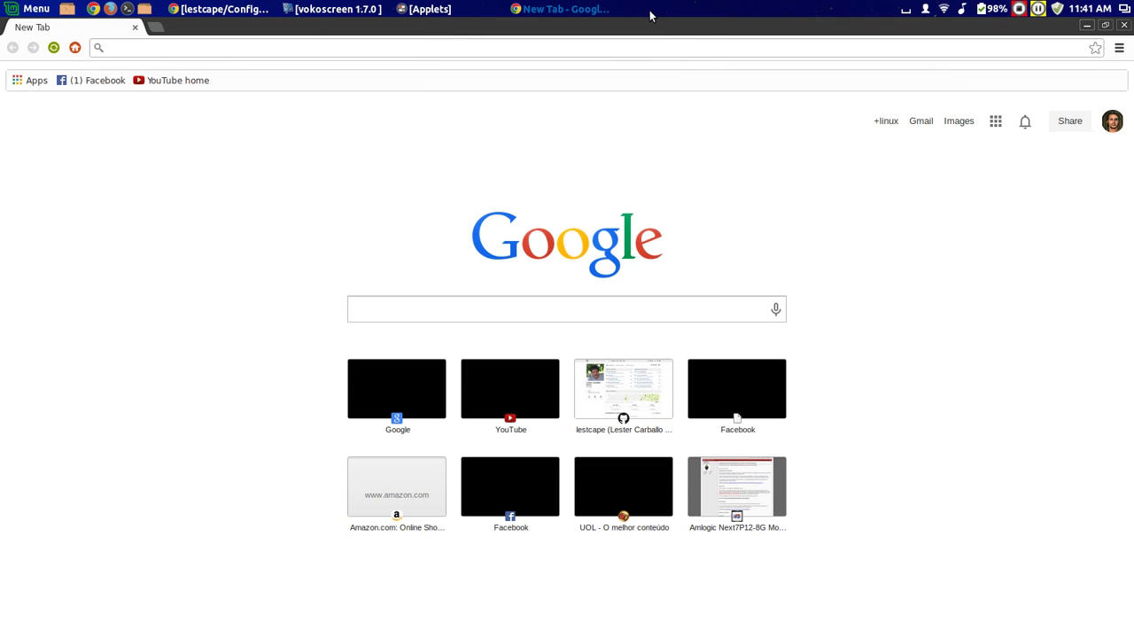
Select Classic in the Menu layout list of Configure..., then minimize the Applets window
click(1088, 26)
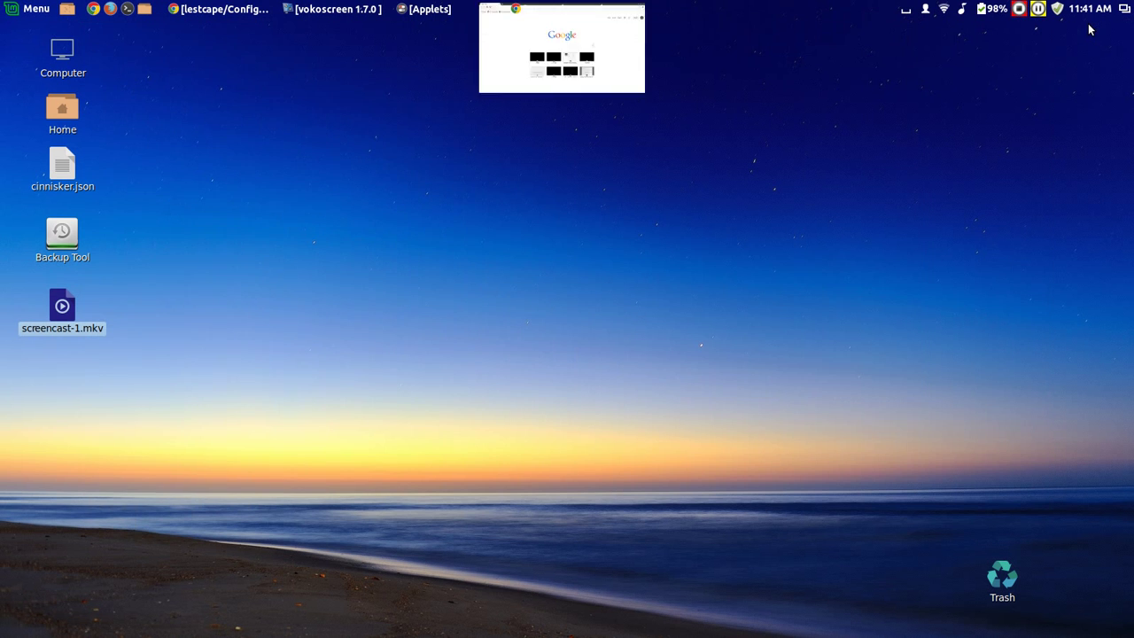
click(31, 11)
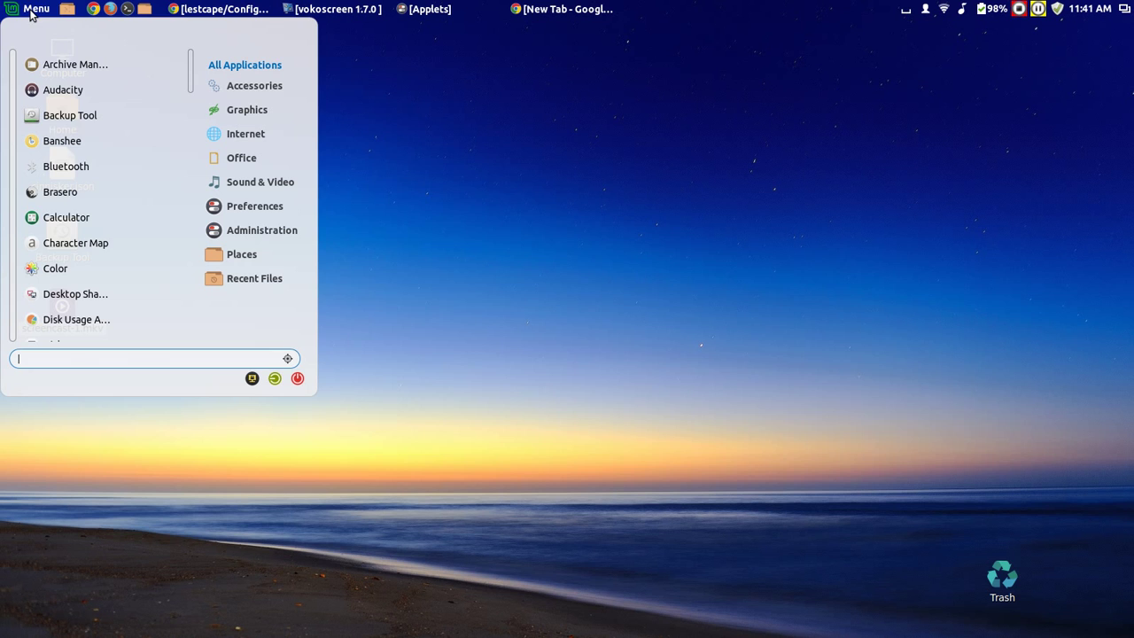
right_click(31, 11)
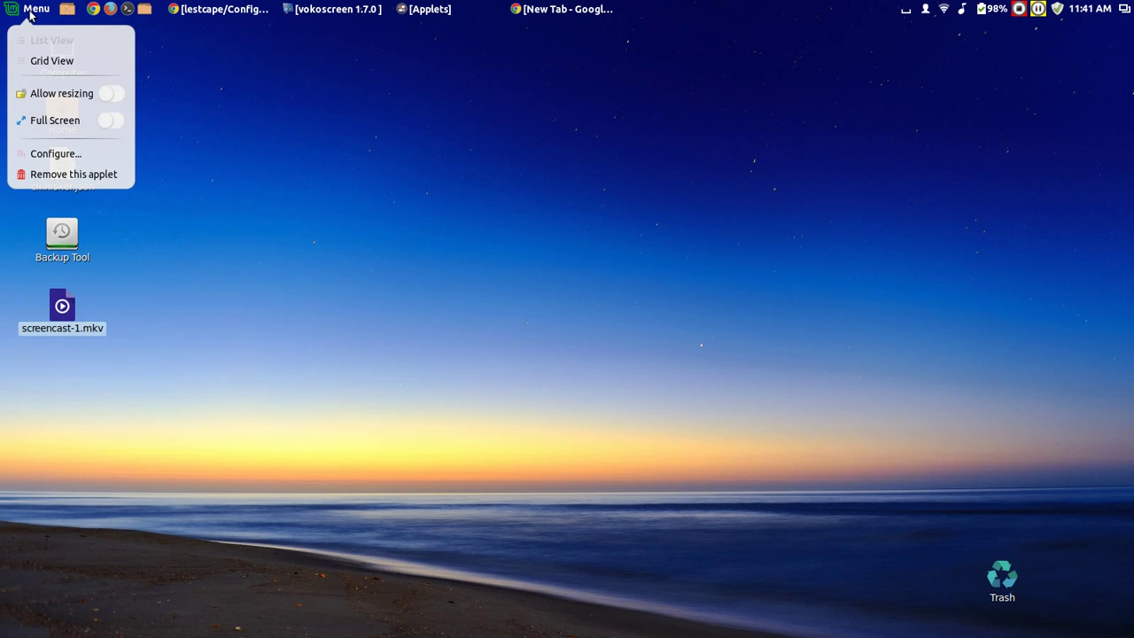
click(55, 156)
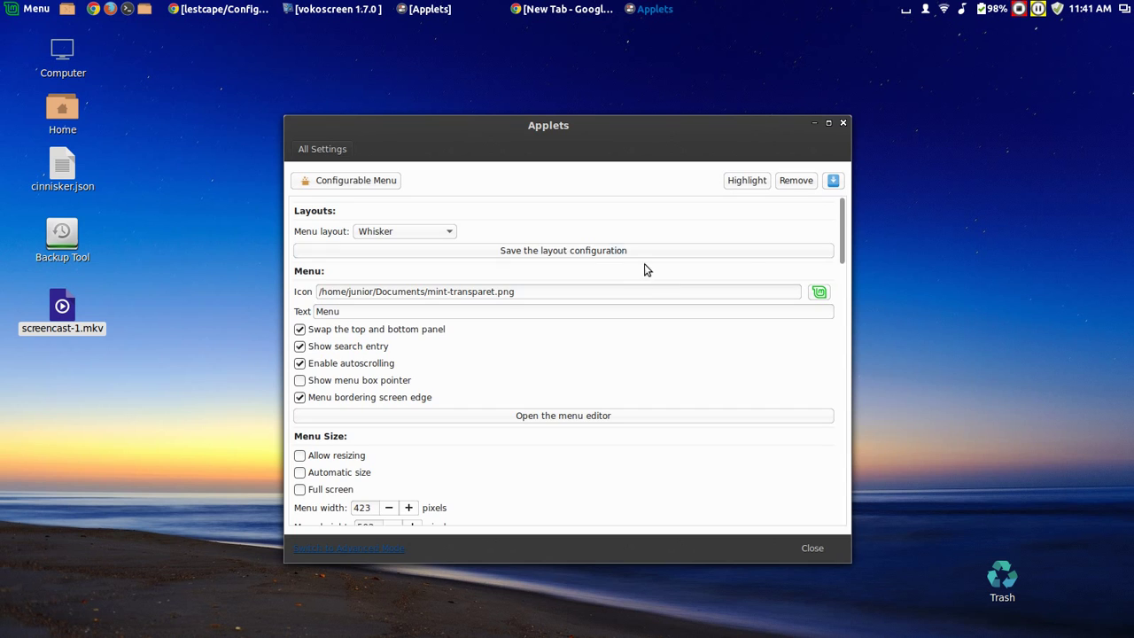
click(449, 231)
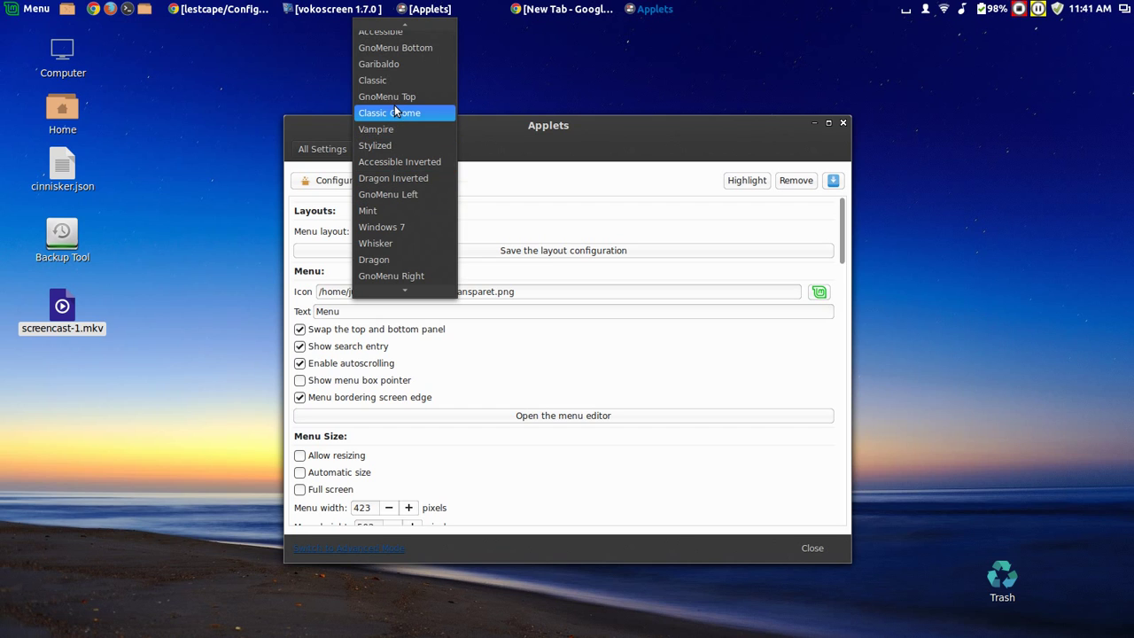
click(386, 80)
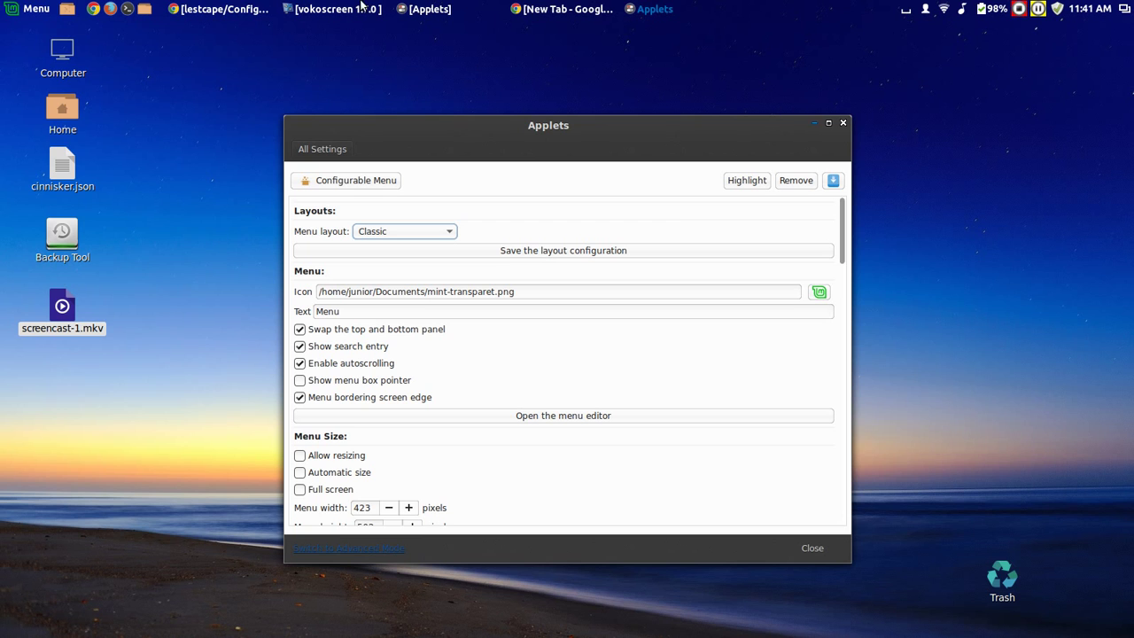
click(816, 123)
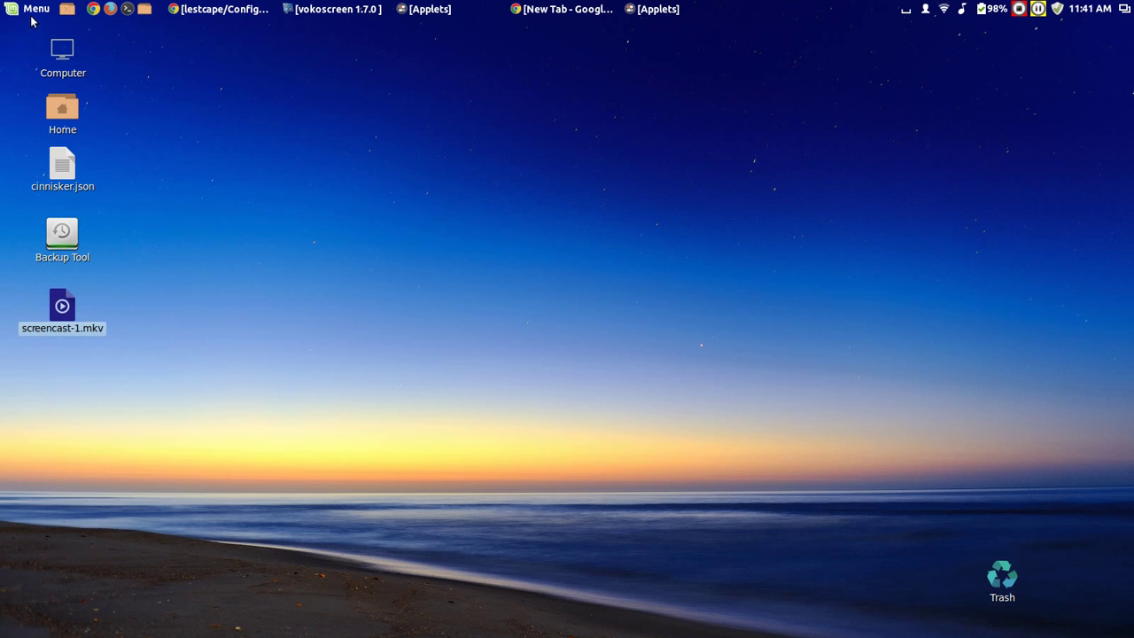
Set the Menu layout to Classic Gnome and preview the resulting applications menu
click(658, 13)
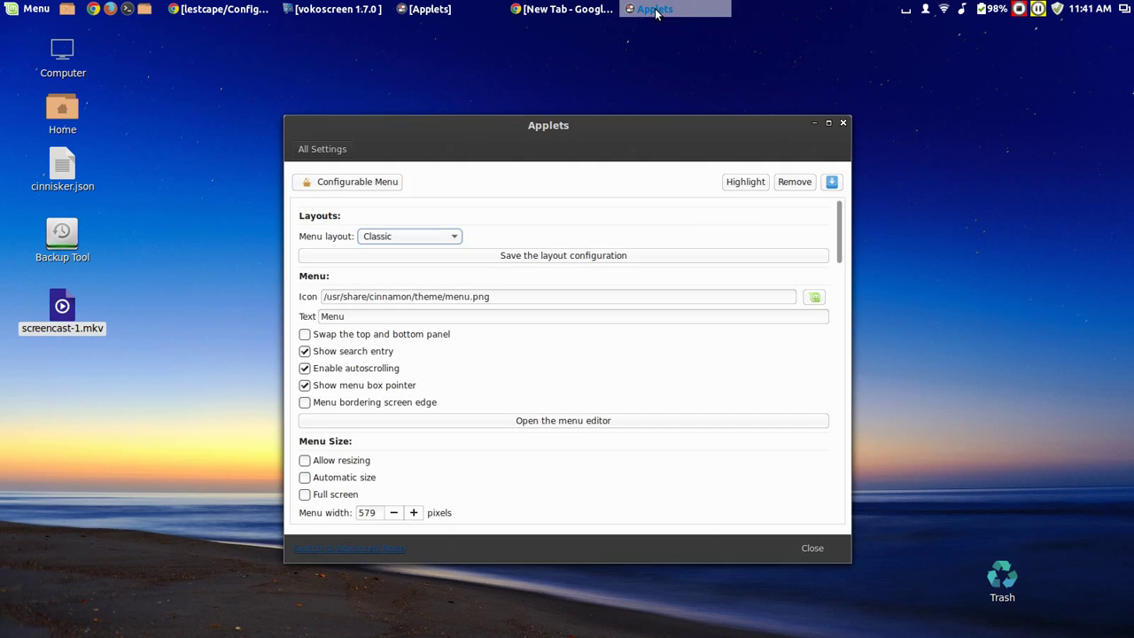
click(452, 236)
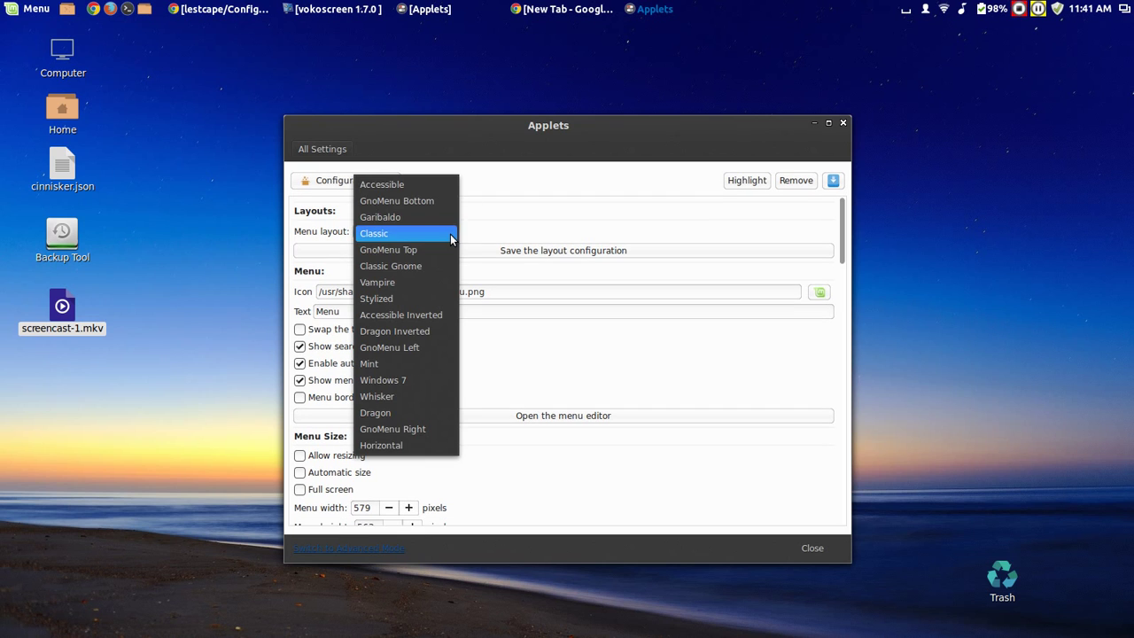
click(417, 267)
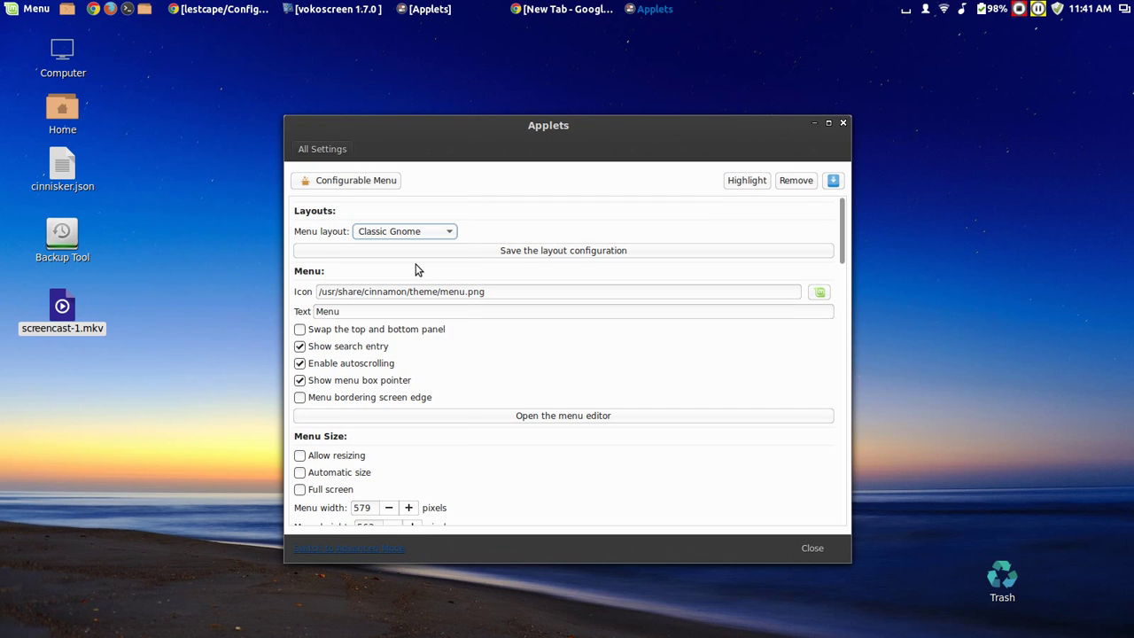
click(45, 12)
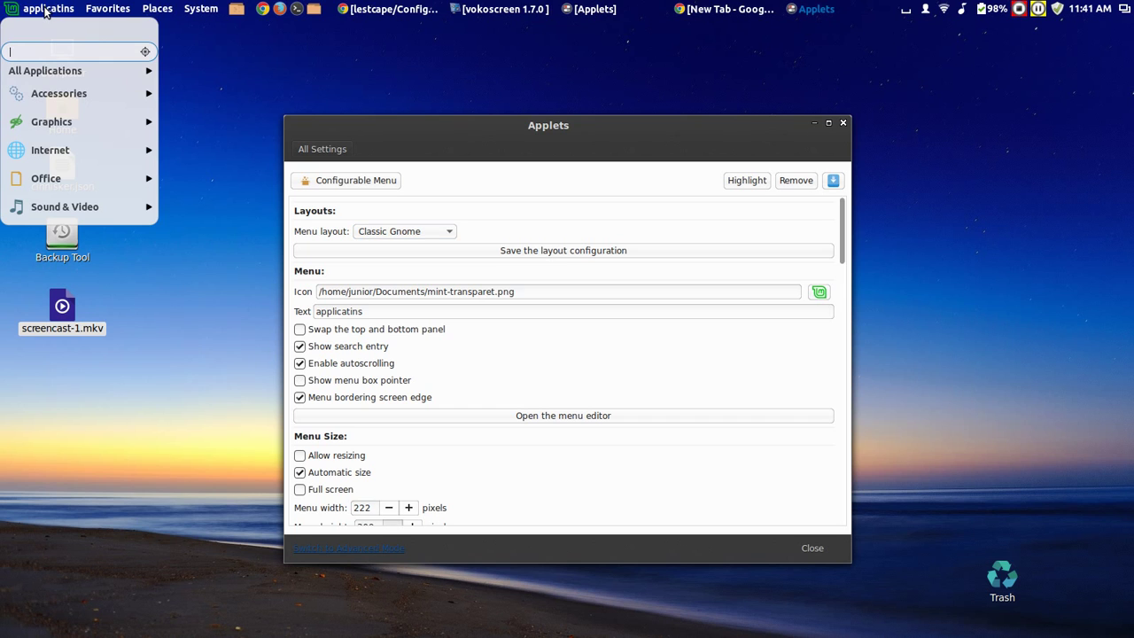
click(812, 124)
click(812, 124)
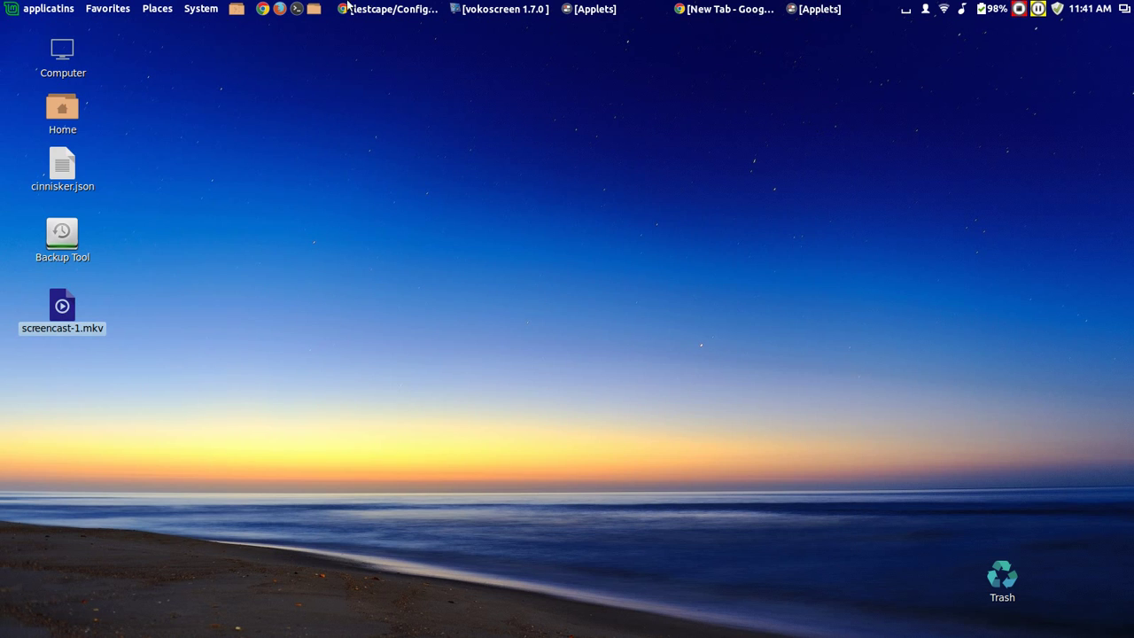
Put a Calculator launcher on the desktop, pin Banshee to the panel, and open Favorites
click(66, 11)
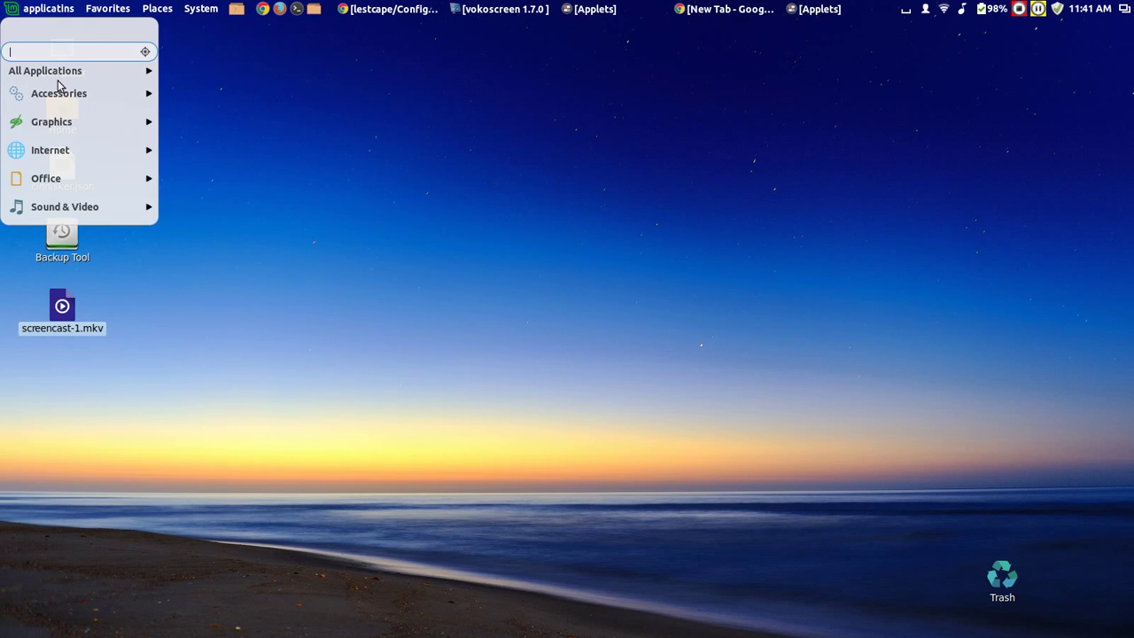
mouse_move(59, 97)
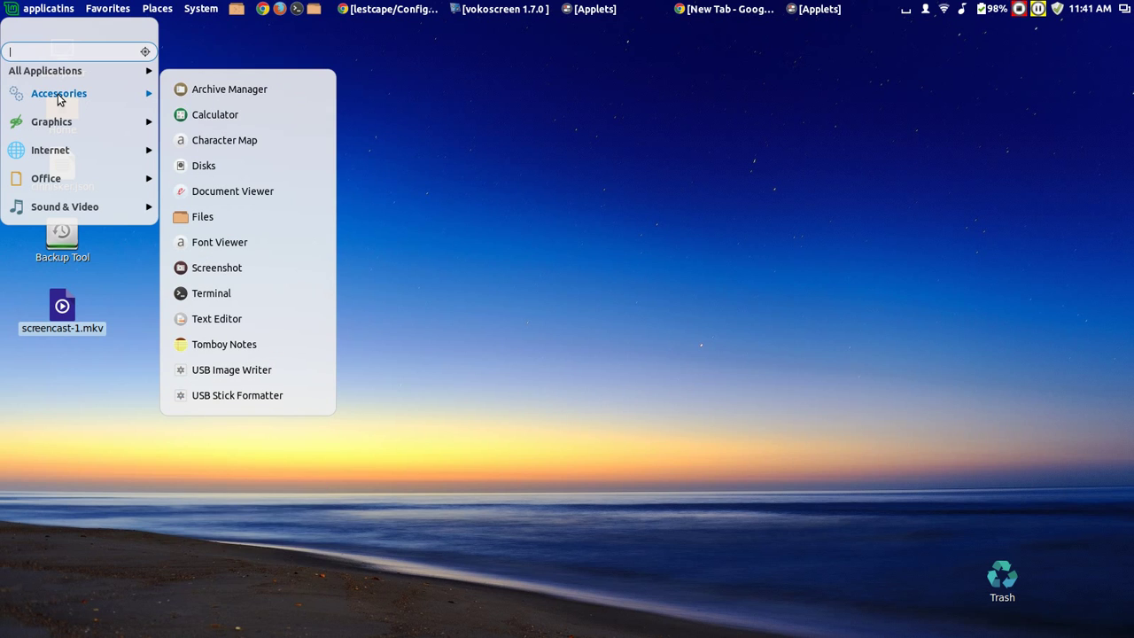
click(188, 117)
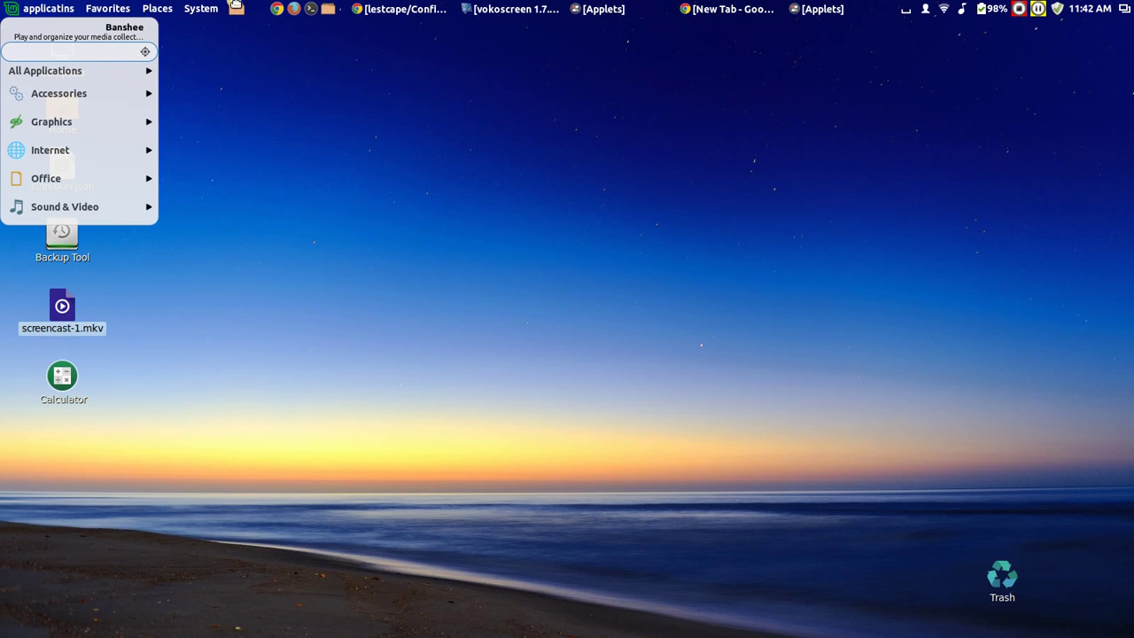
drag(237, 7, 254, 11)
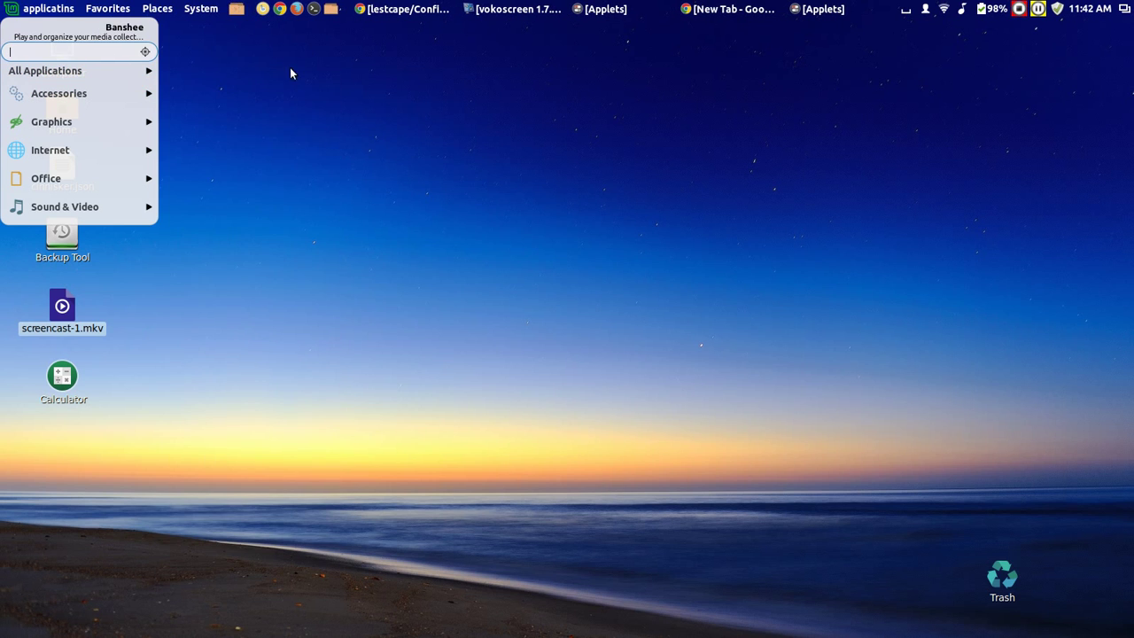
mouse_move(139, 75)
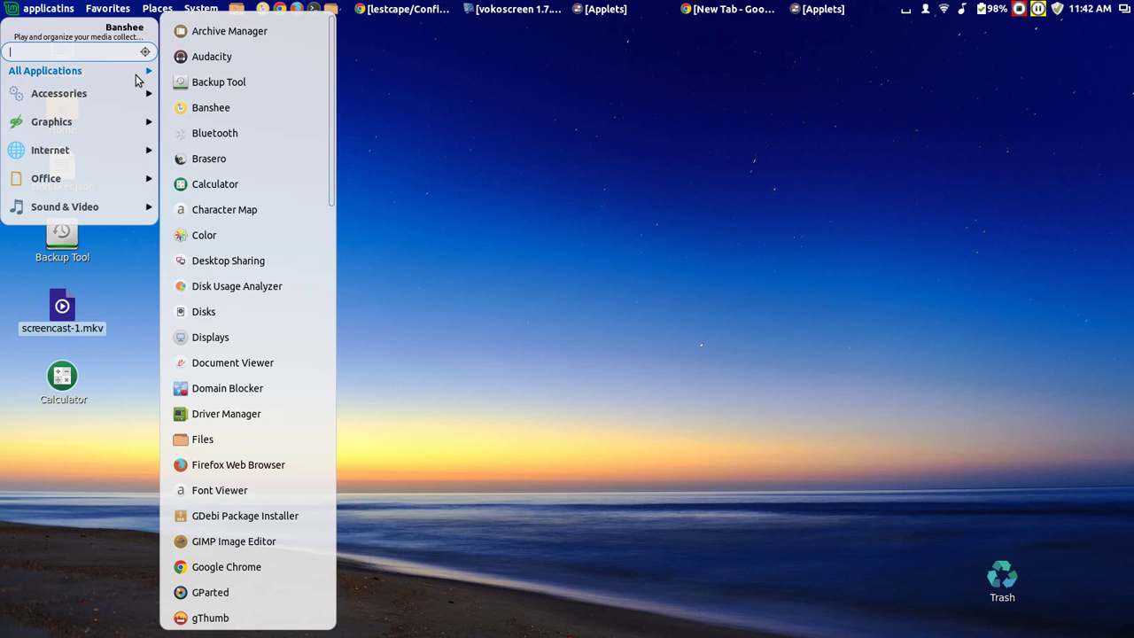
click(109, 11)
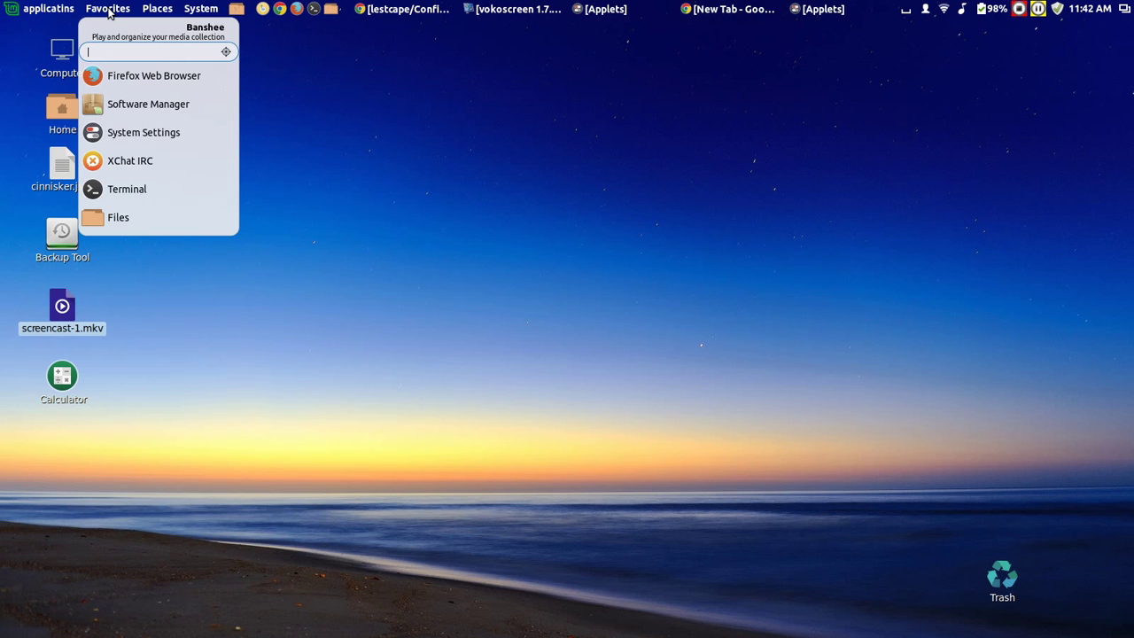
Reopen Configure... for the Classic Gnome menu, scroll to the bottom of the settings, and close them
right_click(39, 11)
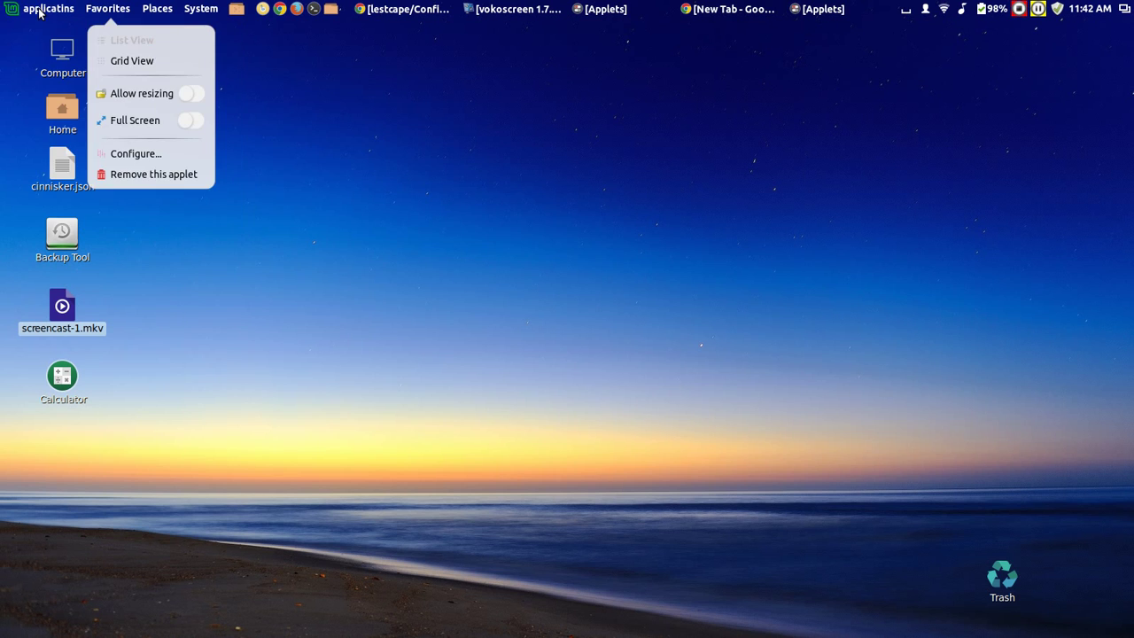
key(Escape)
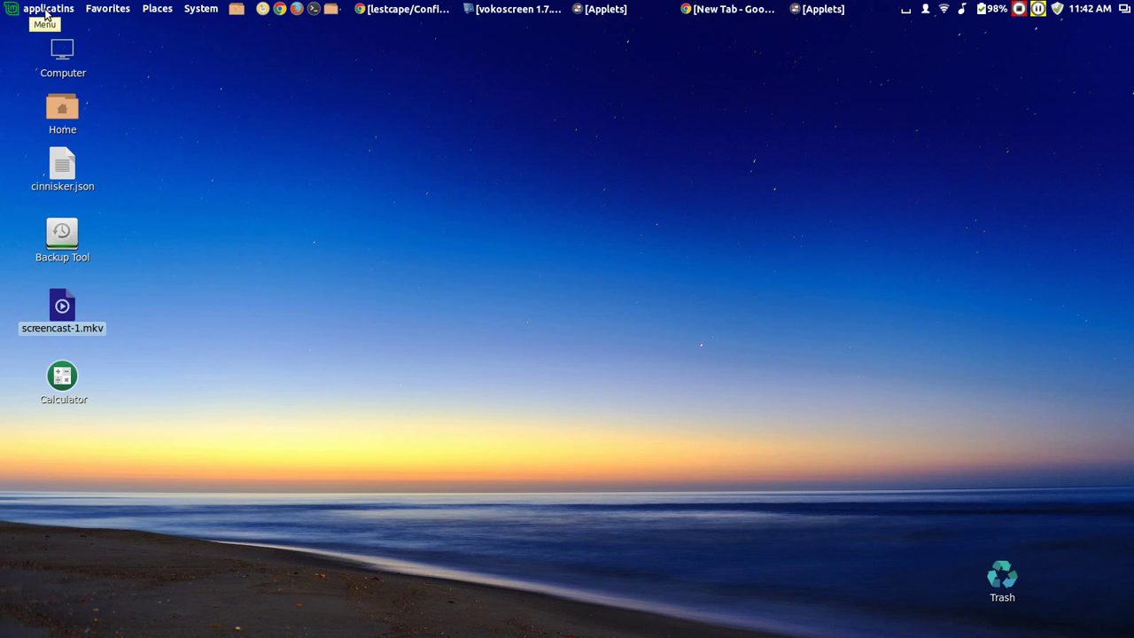
right_click(46, 13)
click(156, 158)
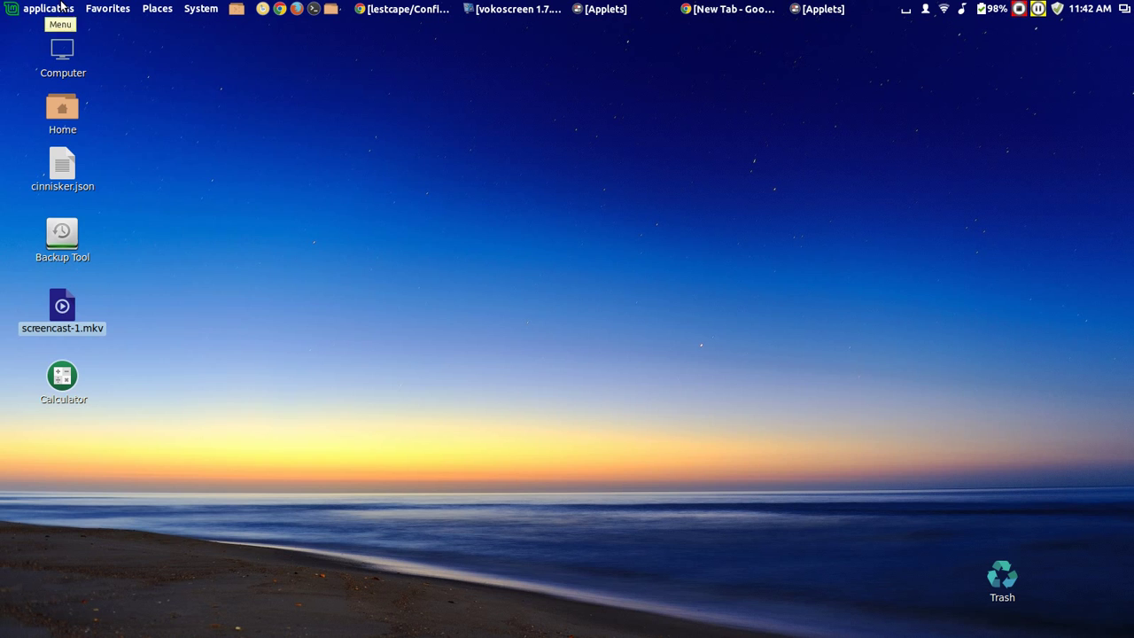
right_click(58, 10)
click(125, 177)
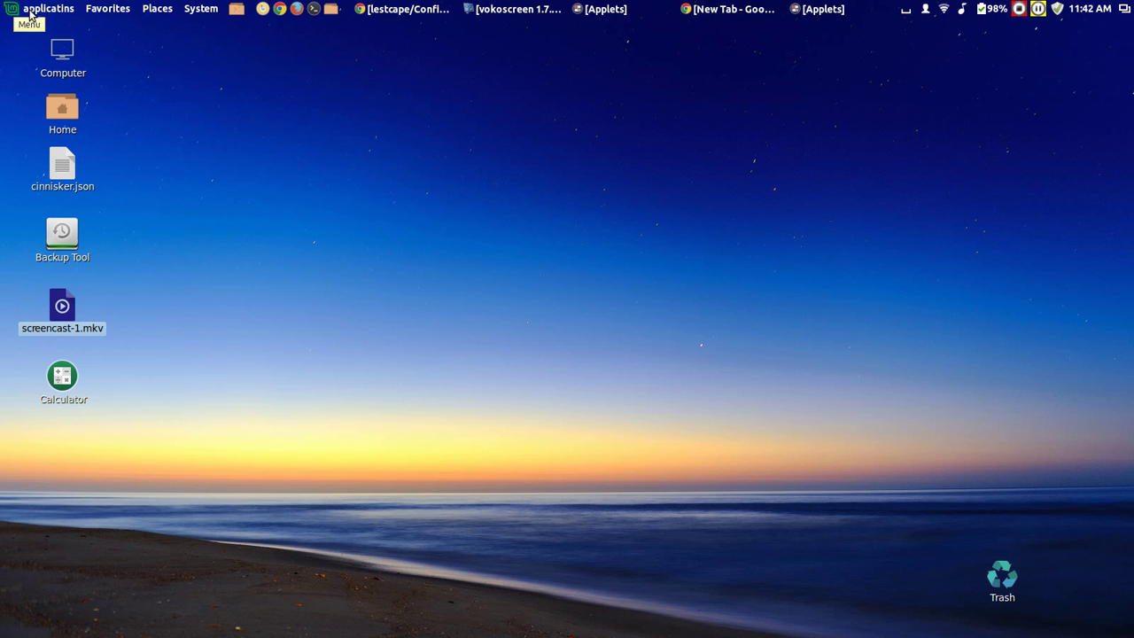
right_click(30, 10)
click(117, 156)
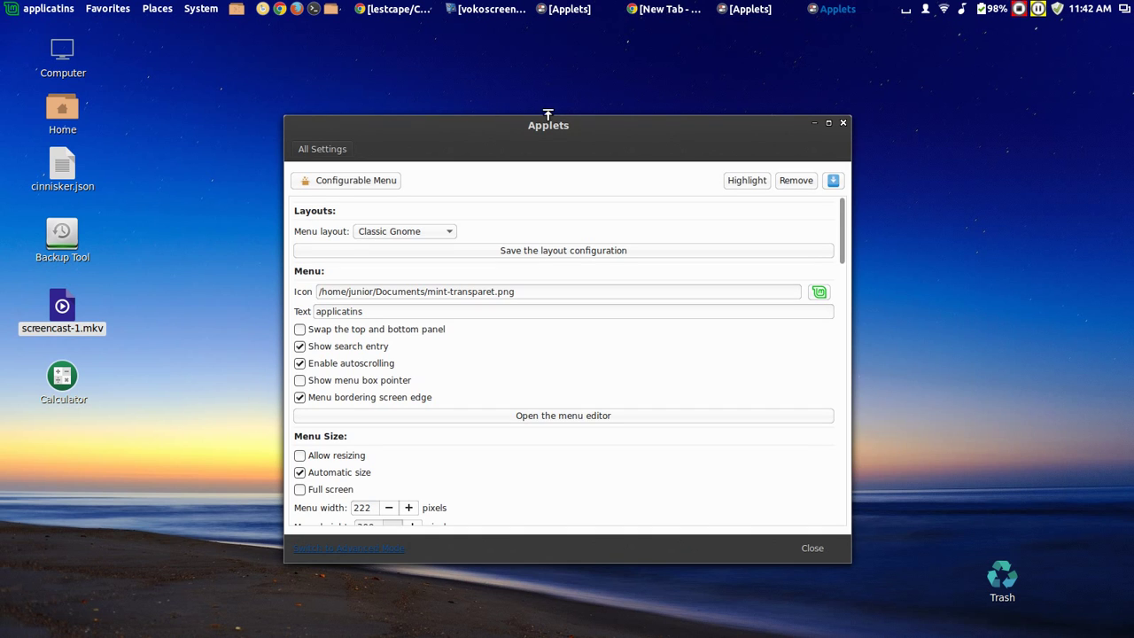
drag(845, 213, 835, 125)
click(842, 123)
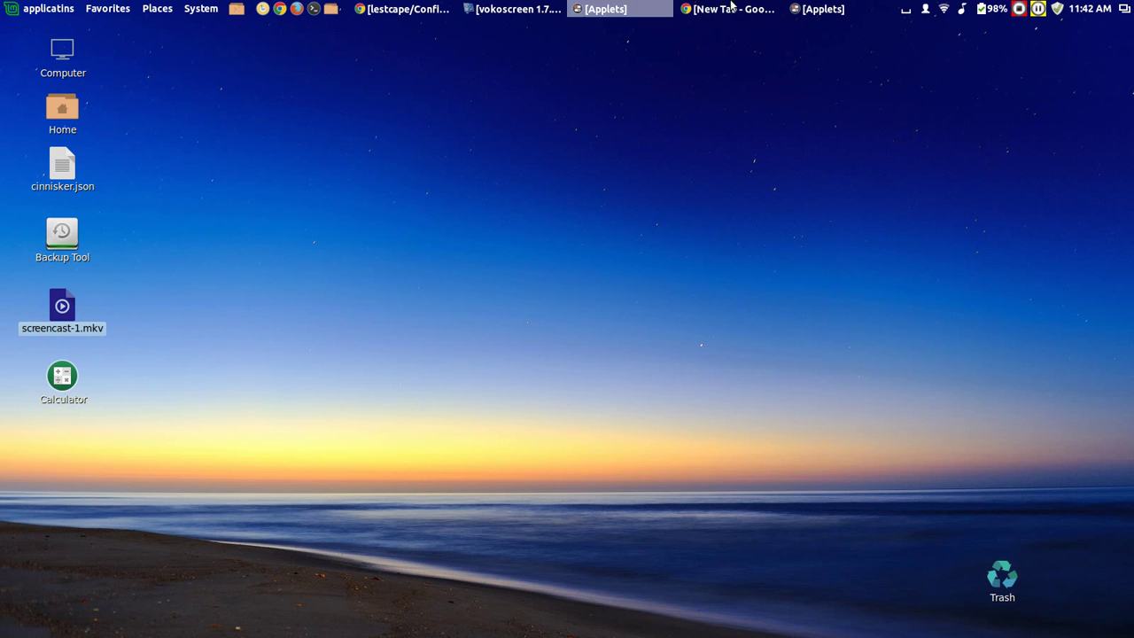
View the page source of the lestcape/Configurable-Menu GitHub page
click(423, 9)
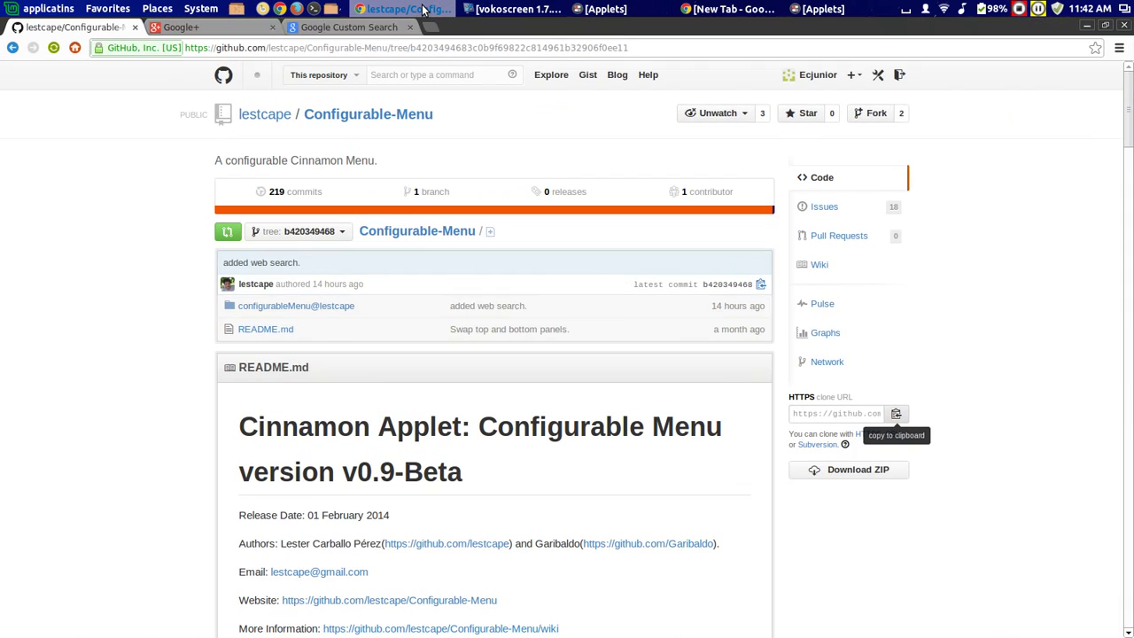
right_click(762, 232)
click(802, 332)
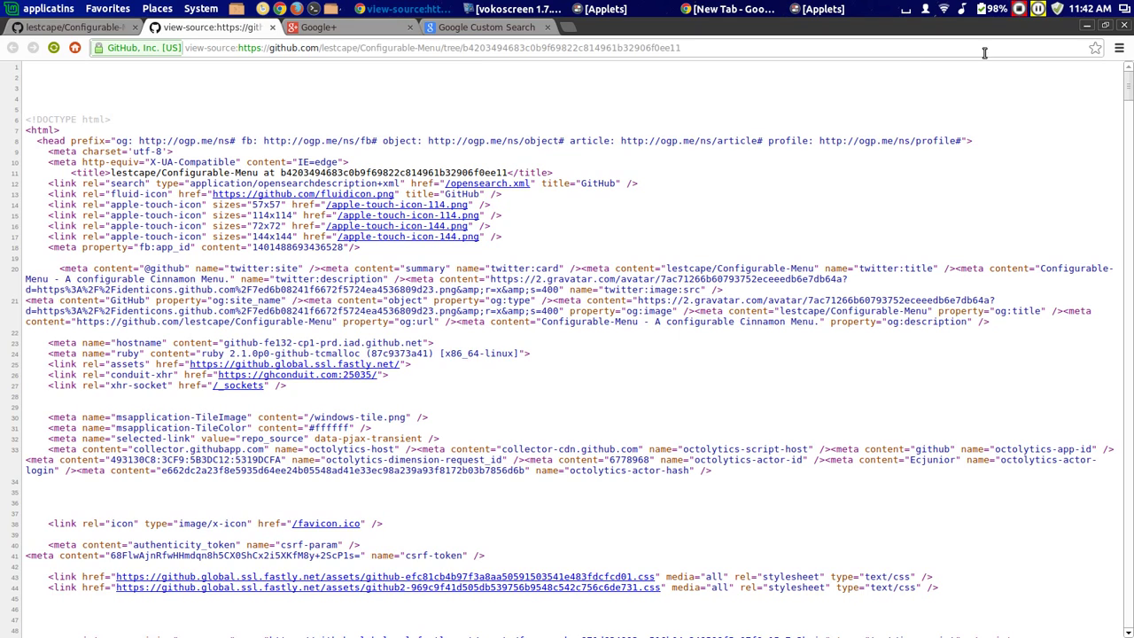
Close the Google Custom Search and view-source tabs, then download the repository as a ZIP
click(549, 28)
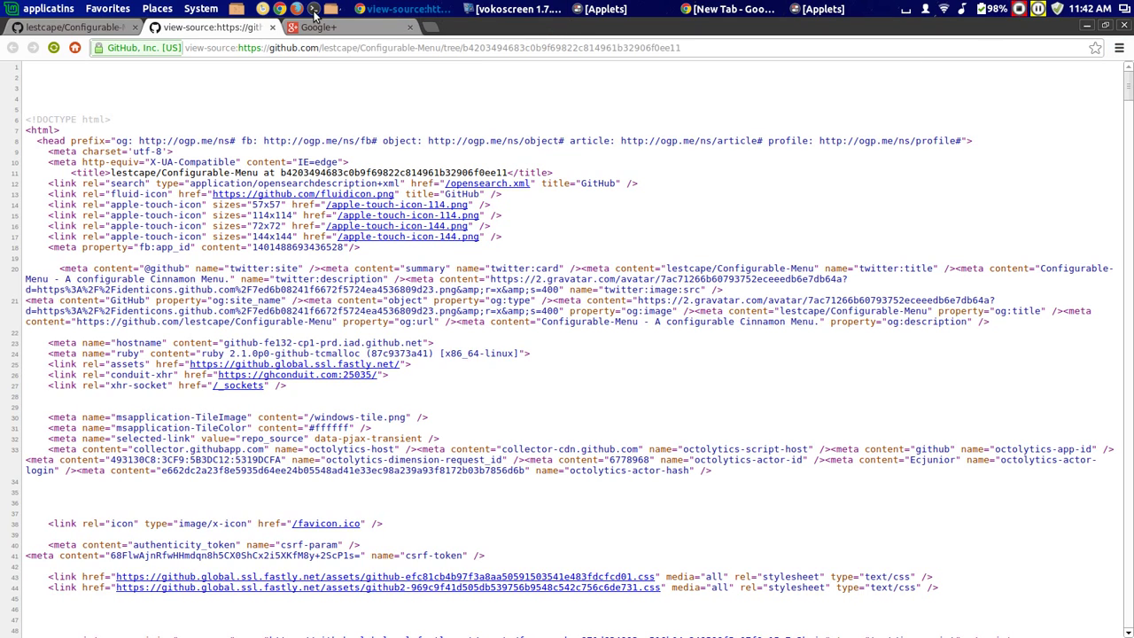
click(273, 28)
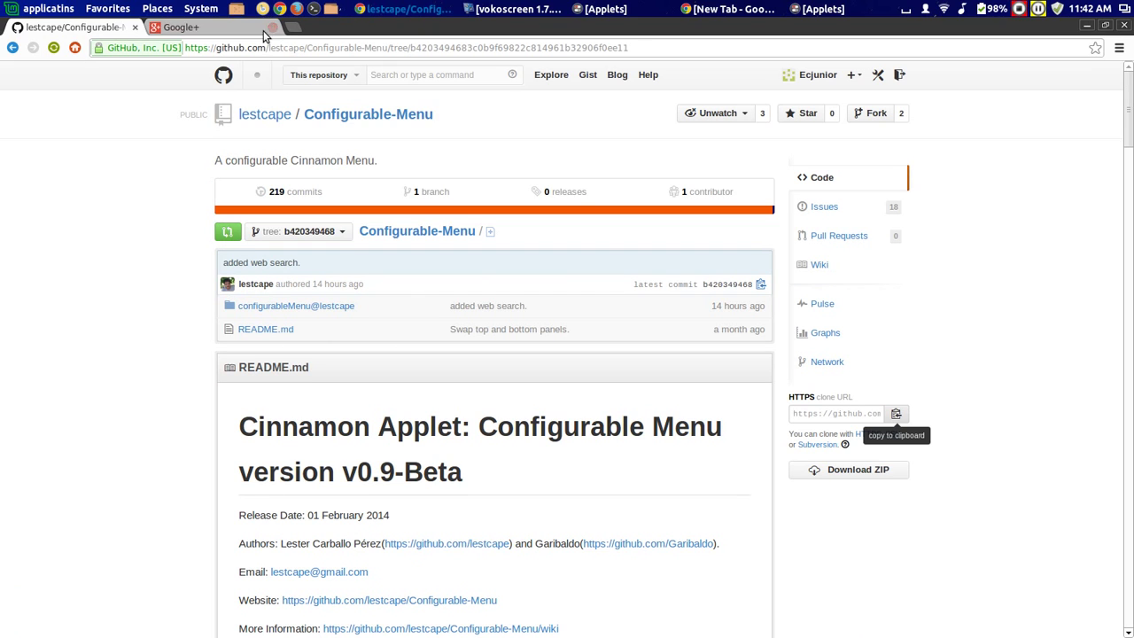
click(875, 471)
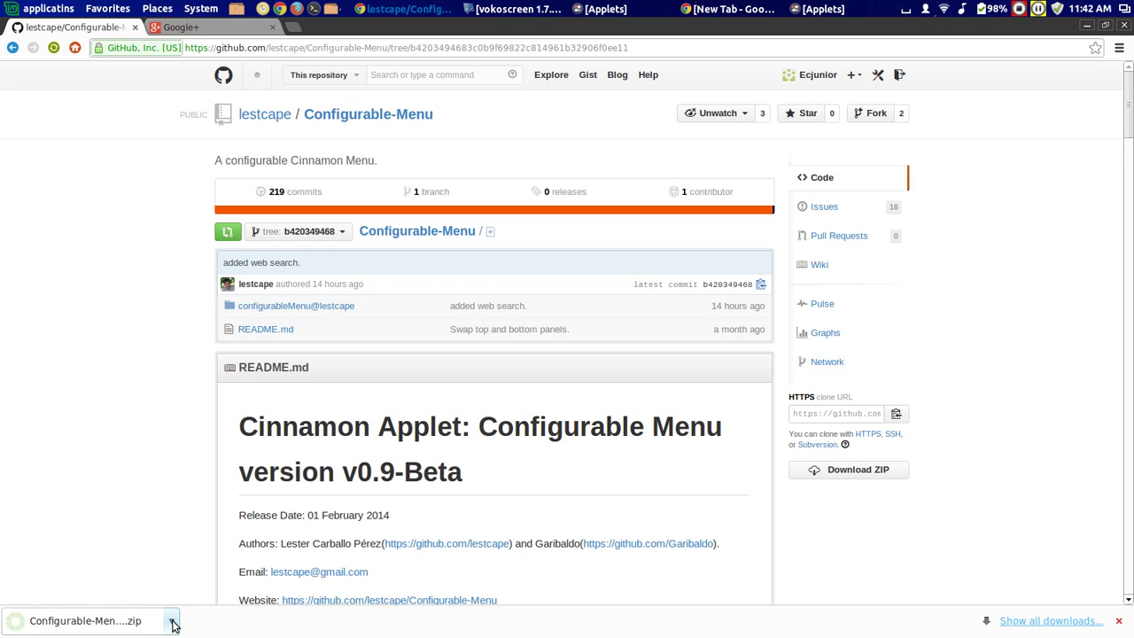
click(173, 623)
Show the downloaded ZIP in Downloads and permanently delete the old extracted Configurable-Menu folder
click(194, 580)
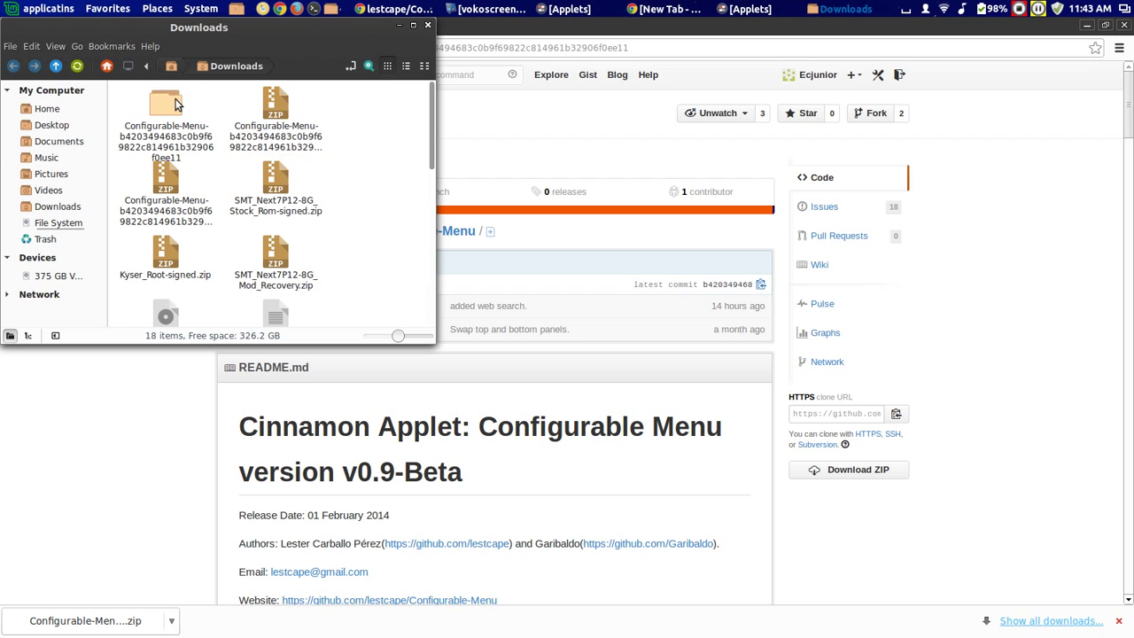
right_click(174, 105)
click(222, 325)
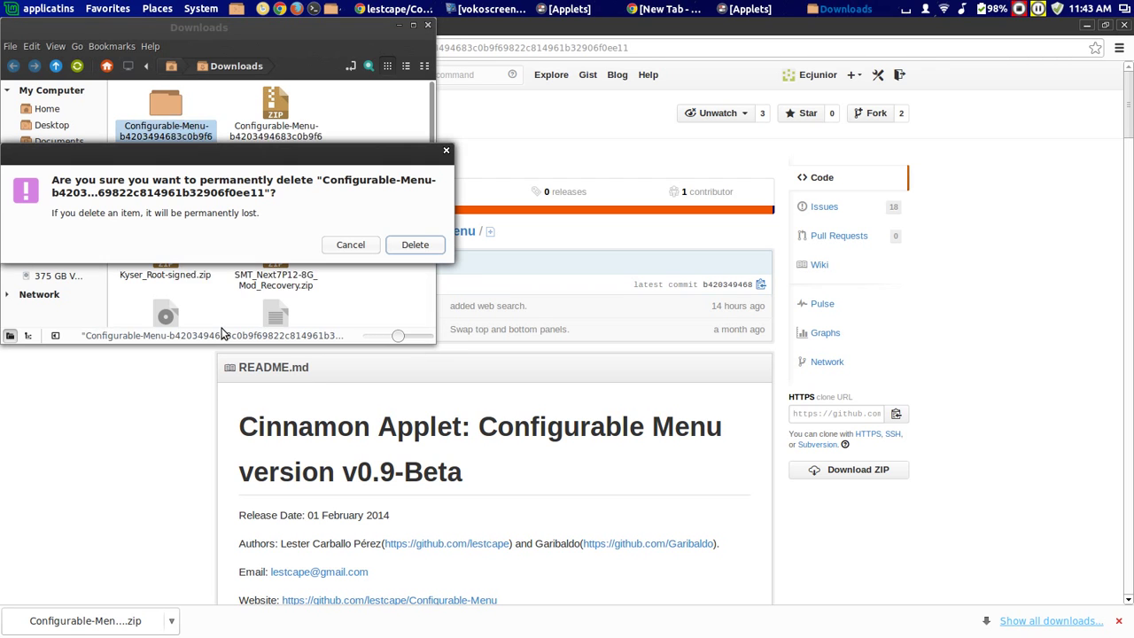
click(415, 245)
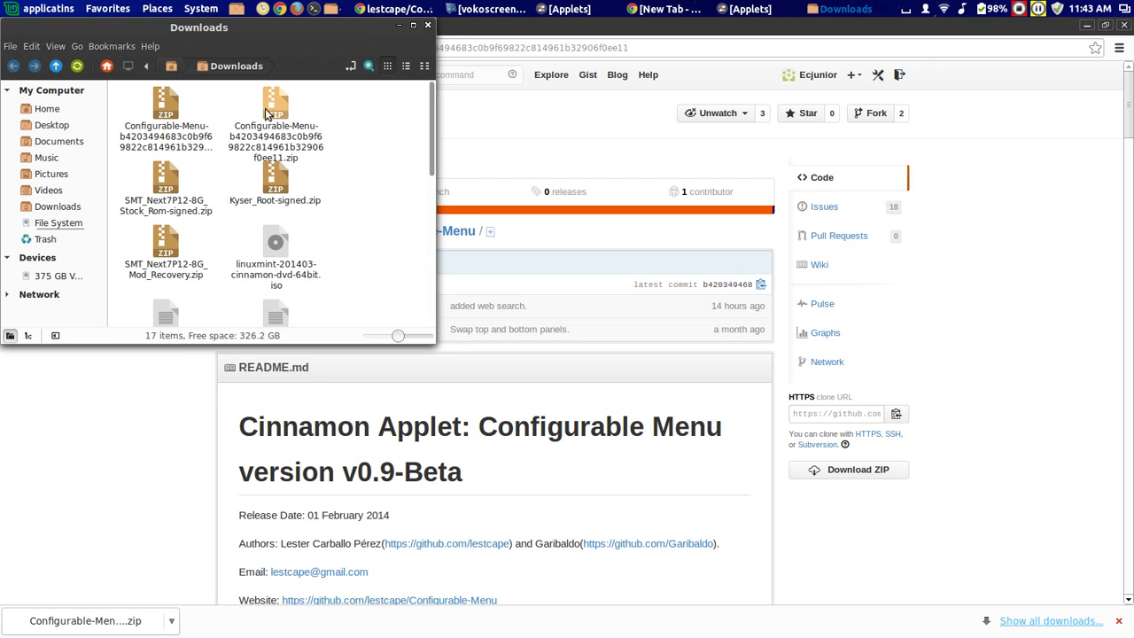
Extract the ZIP here, copy its configurableMenu@lestcape folder, and return to Home
right_click(159, 107)
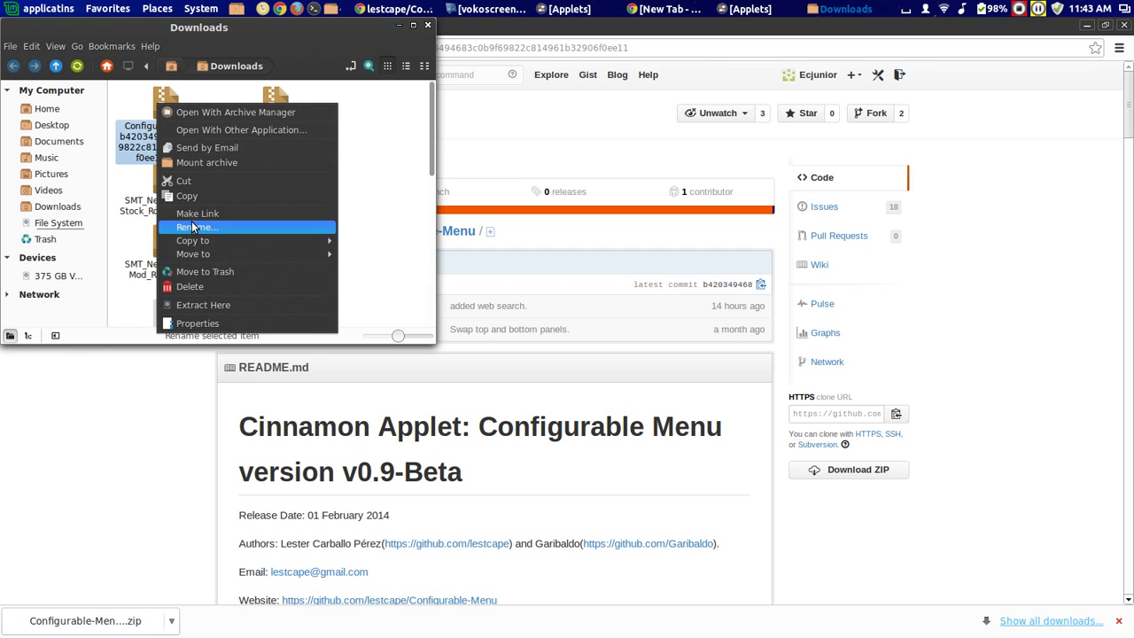
click(210, 306)
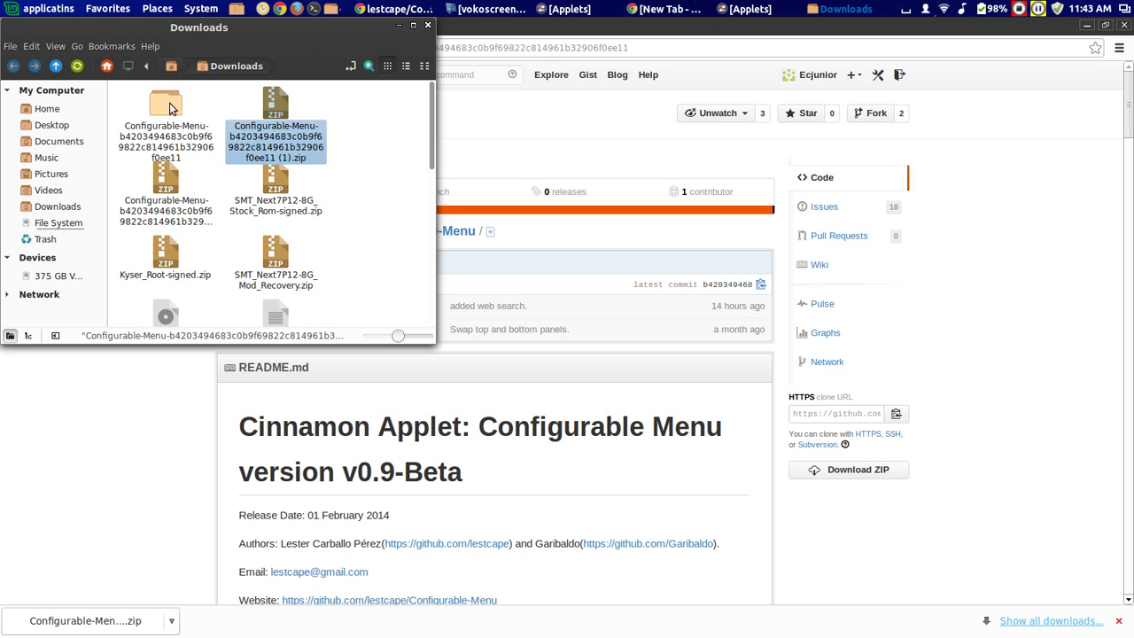
click(171, 107)
double_click(171, 107)
right_click(161, 99)
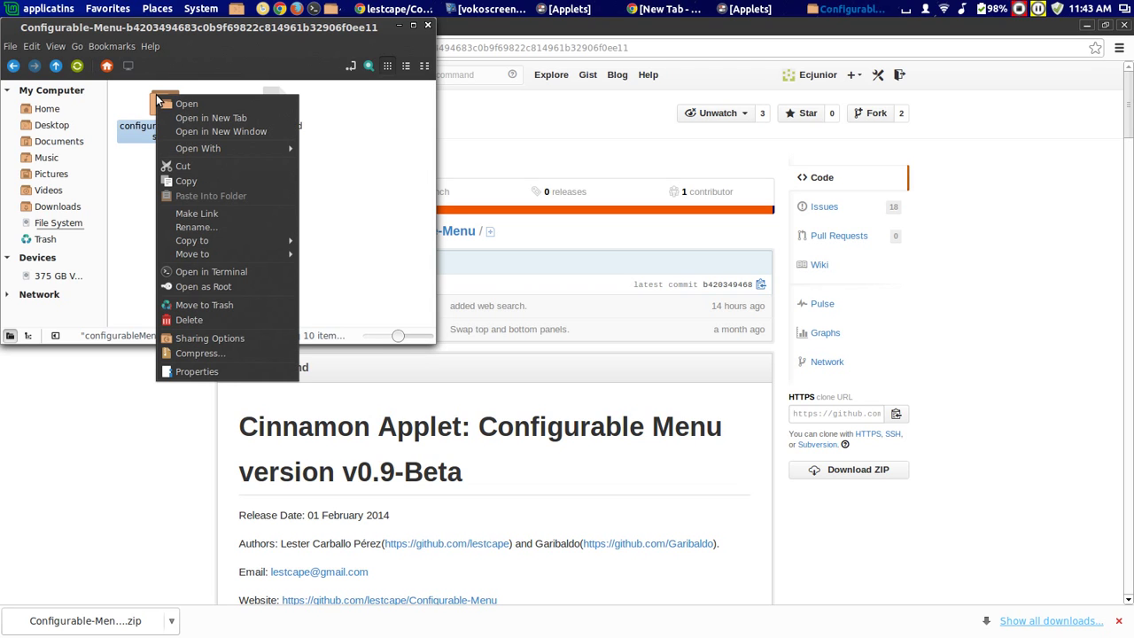
click(197, 182)
click(55, 113)
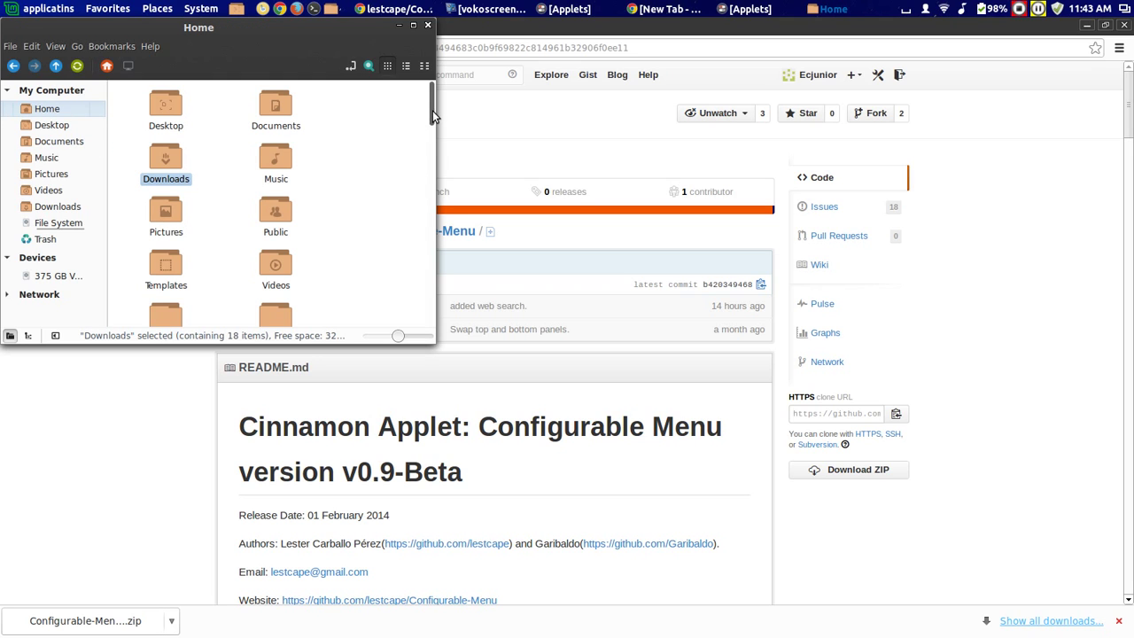
Show hidden files and open ~/.local/share/cinnamon/applets, which holds configurableMenu@lestcape
right_click(390, 152)
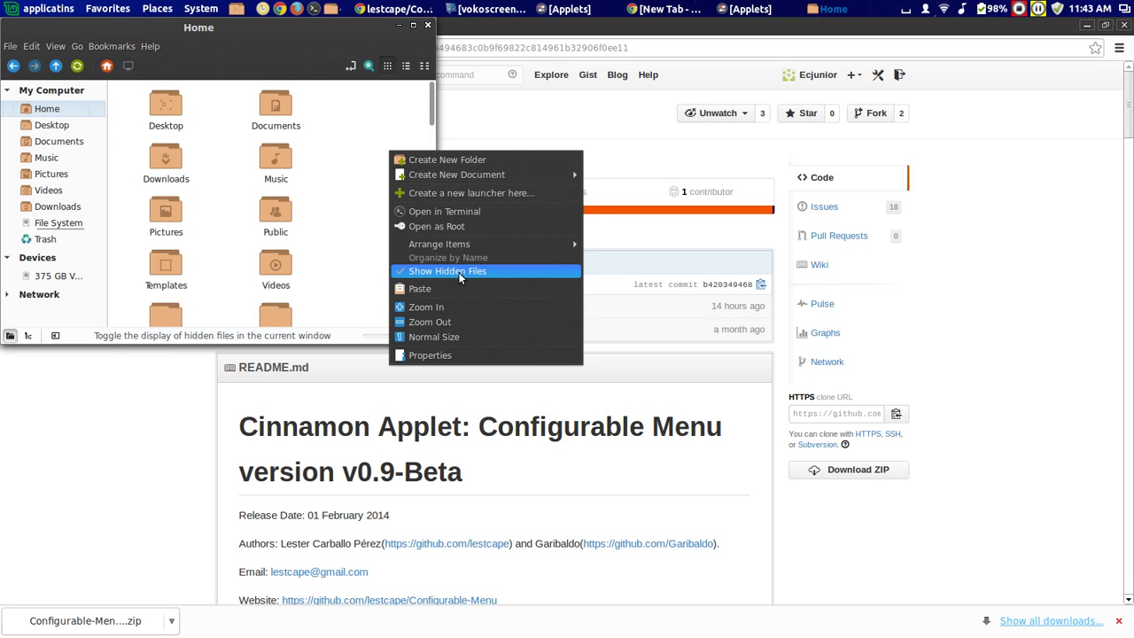
click(389, 115)
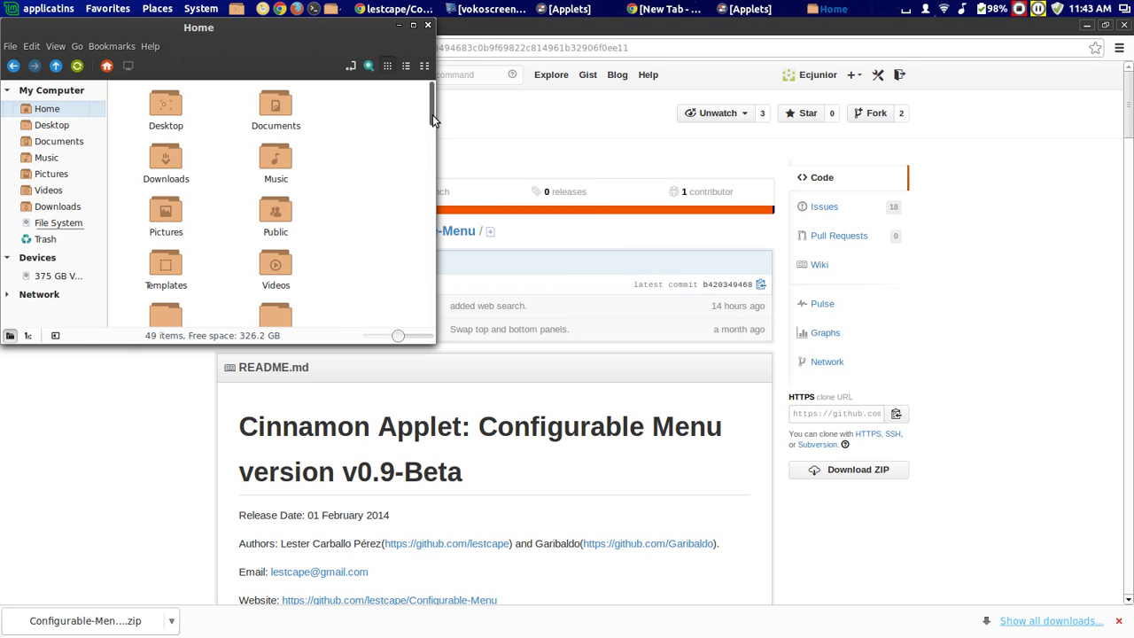
drag(432, 115, 426, 219)
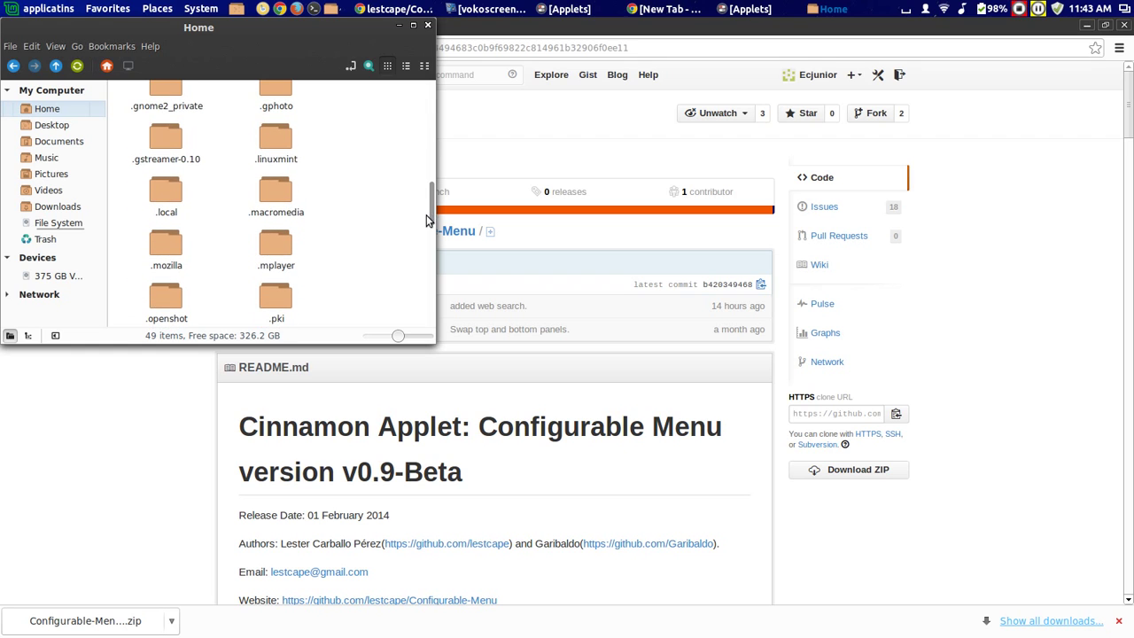
double_click(167, 191)
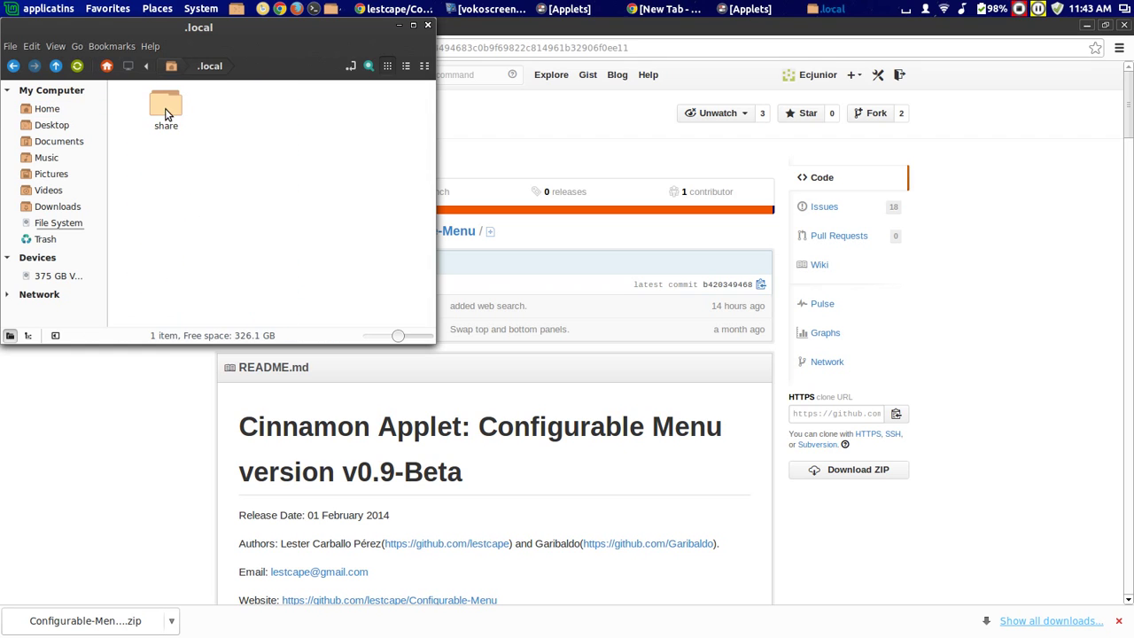
double_click(165, 108)
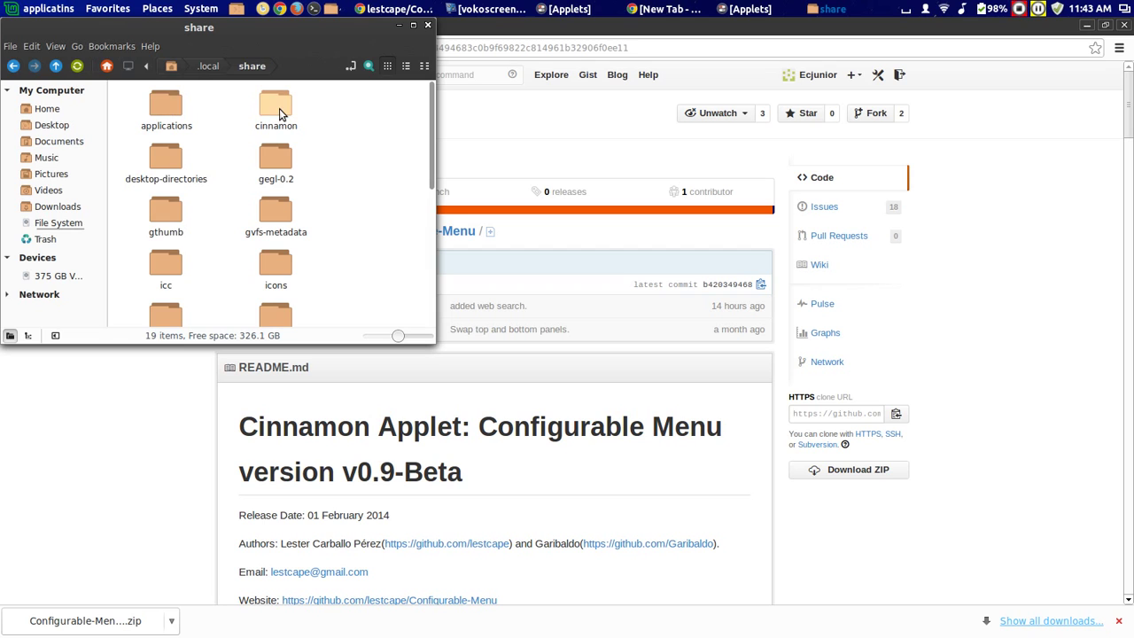
double_click(279, 107)
double_click(160, 109)
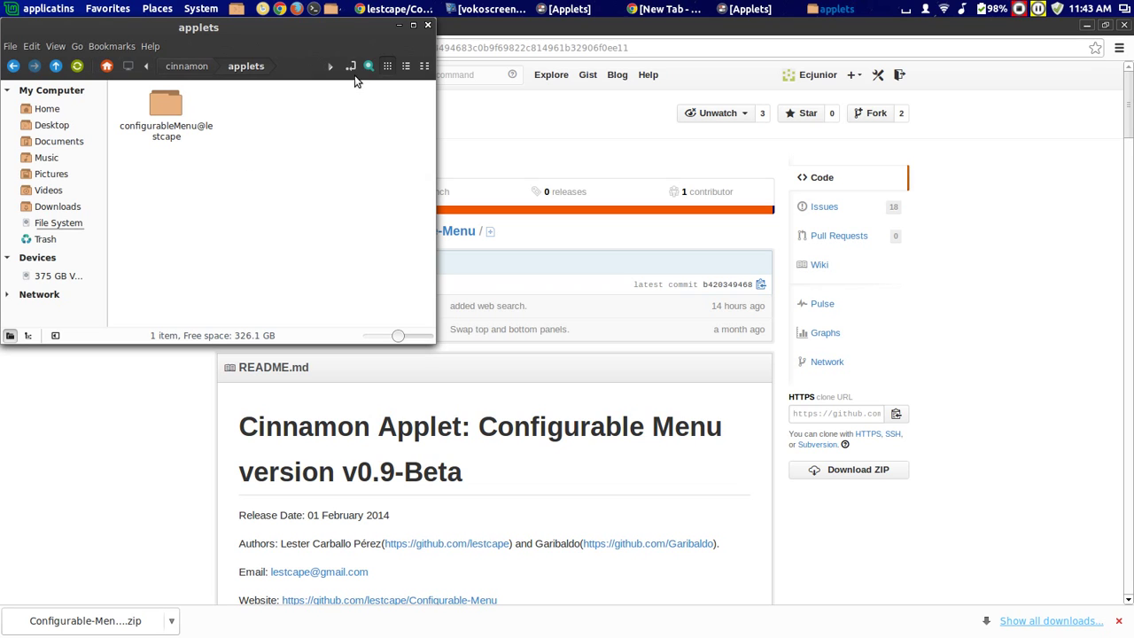
Close the file manager, the New Tab window and both leftover Applets windows
click(427, 27)
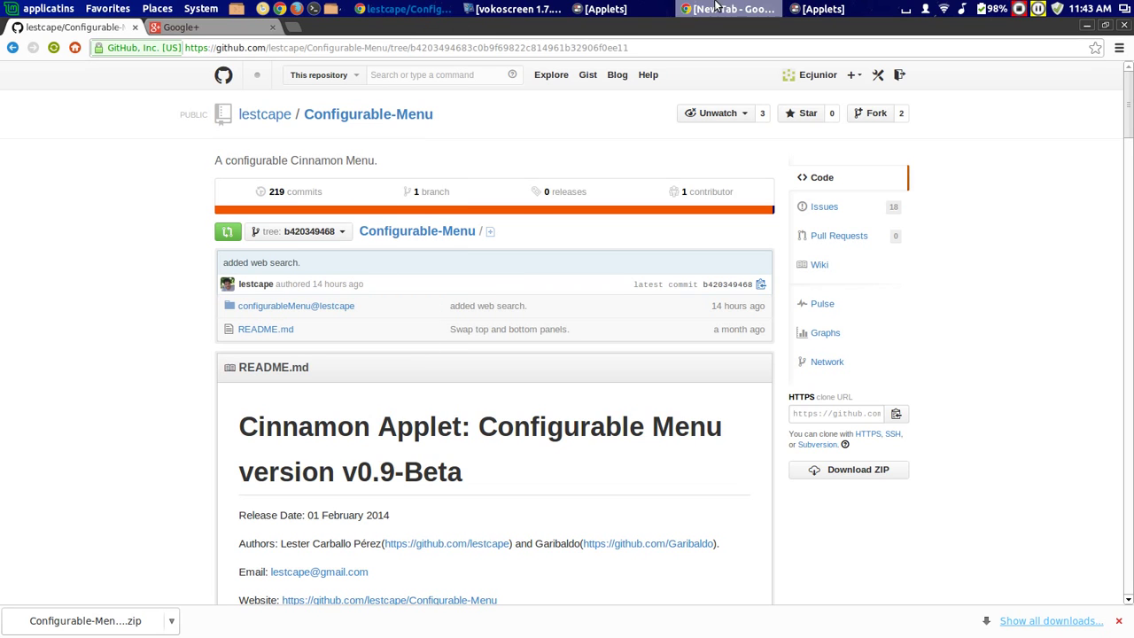
right_click(829, 9)
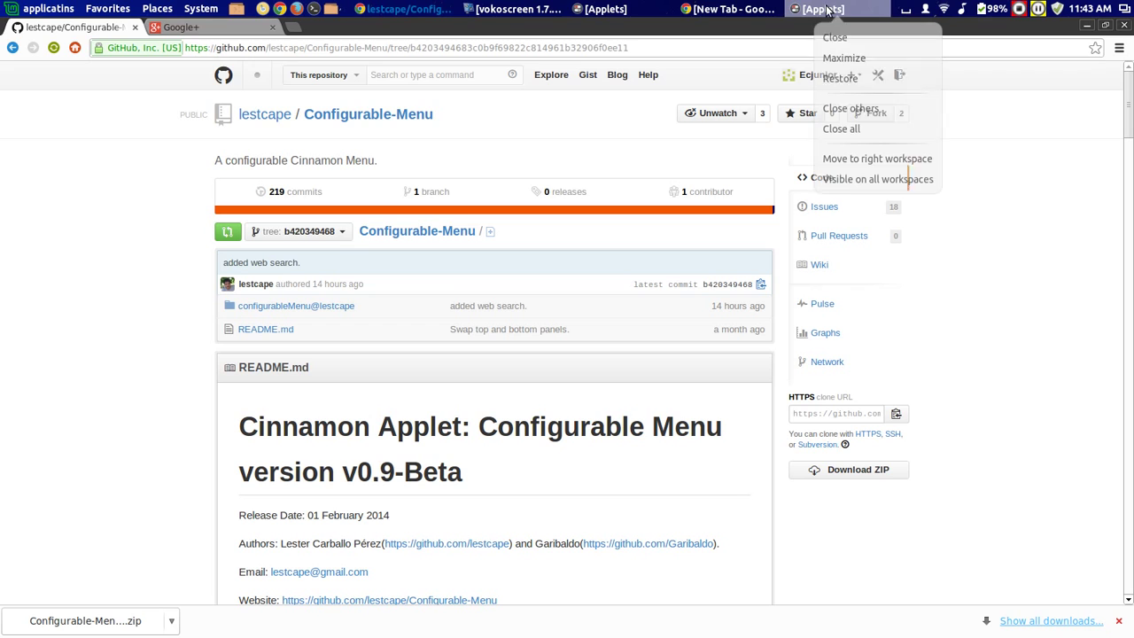
click(833, 41)
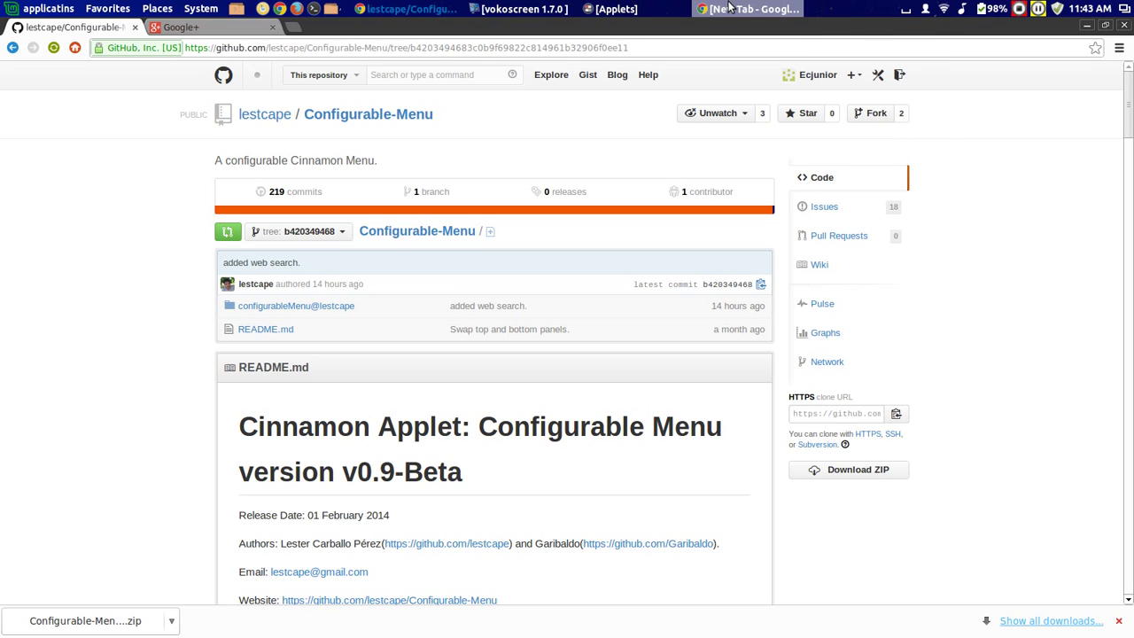
right_click(749, 9)
click(749, 43)
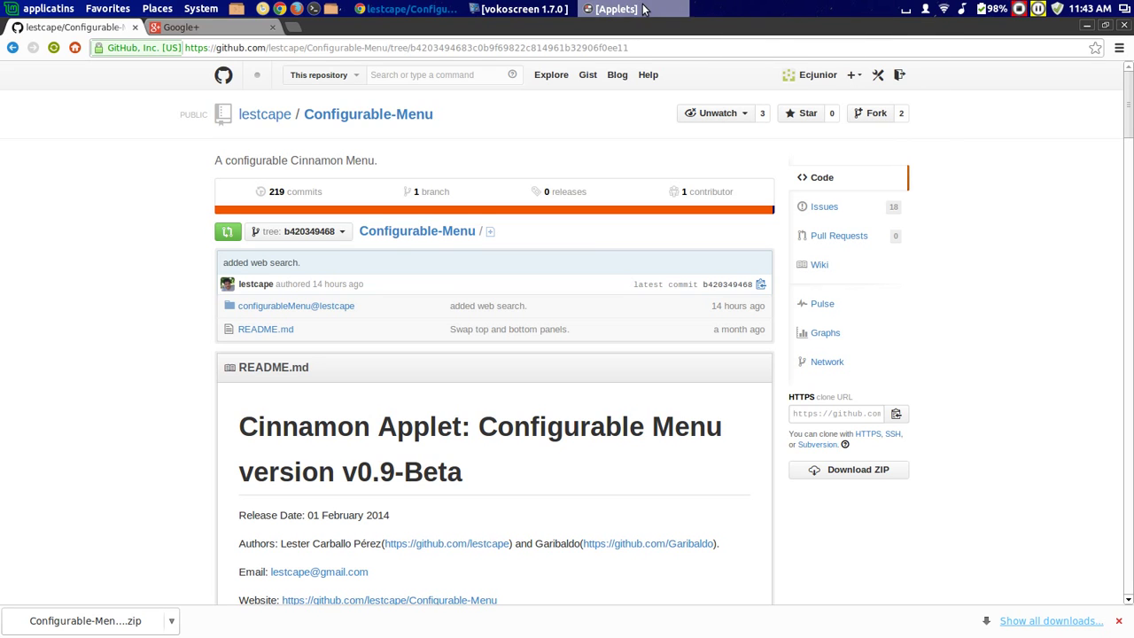
right_click(636, 9)
click(656, 39)
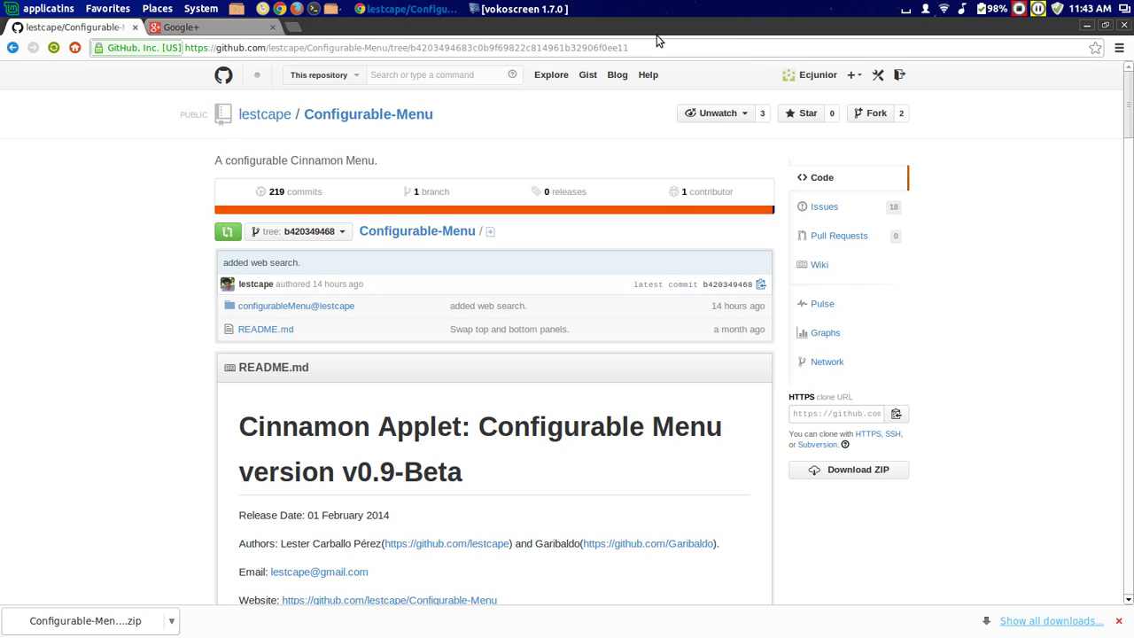
Check that Configurable Menu is listed as installed under Add applets to the panel, then close the list
right_click(664, 6)
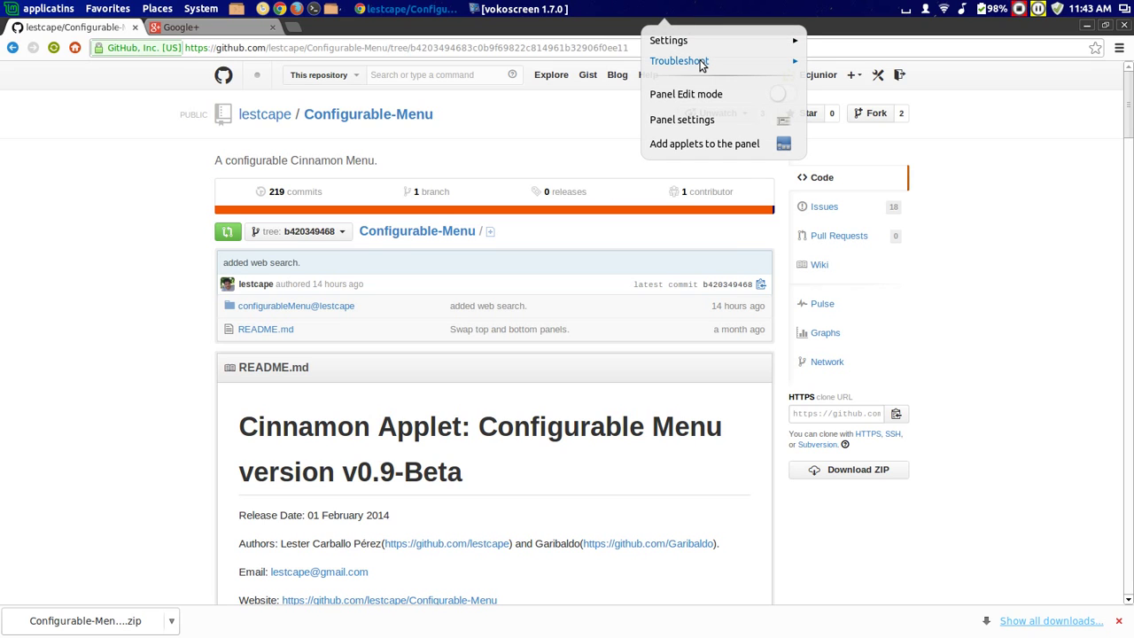
click(690, 144)
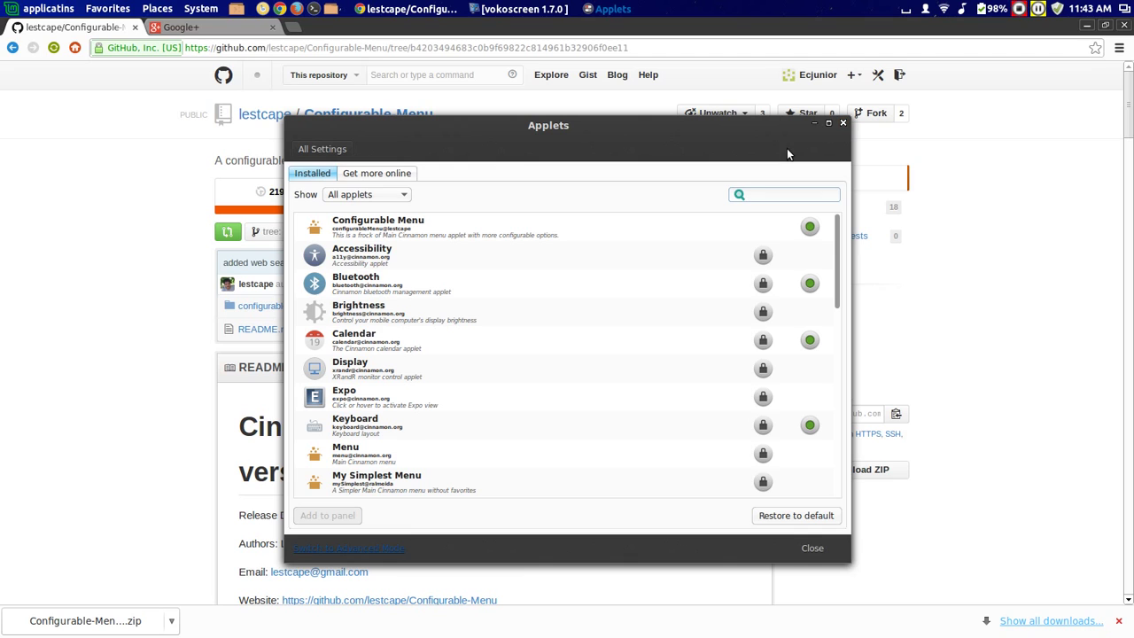
click(843, 125)
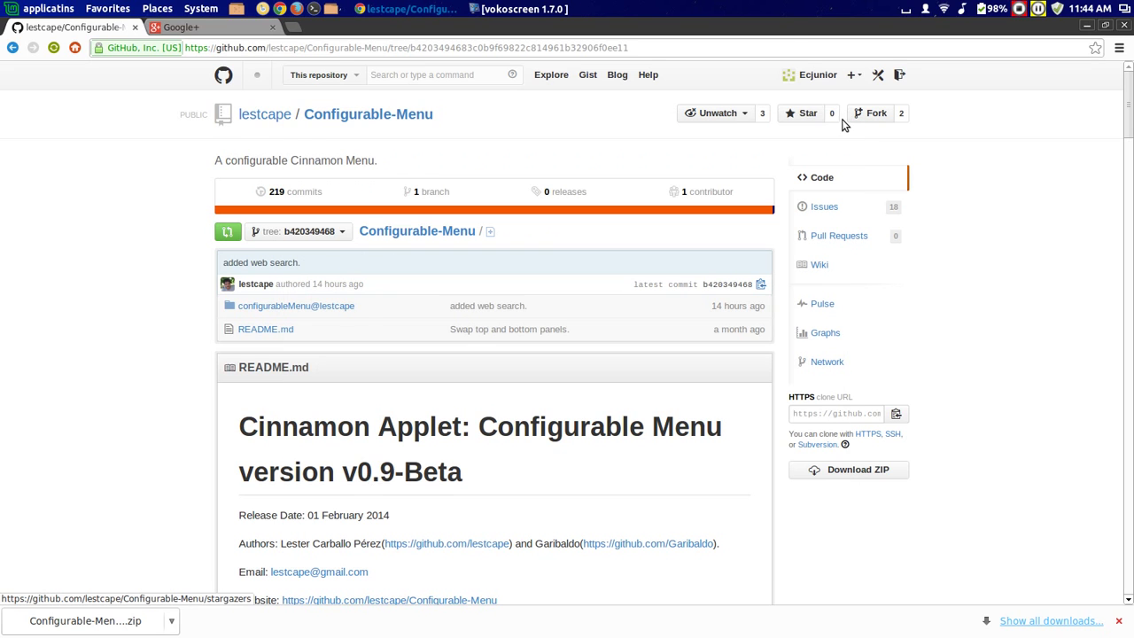
Restart Cinnamon from the panel's Troubleshoot menu to load the Configurable Menu applet
right_click(766, 9)
click(776, 64)
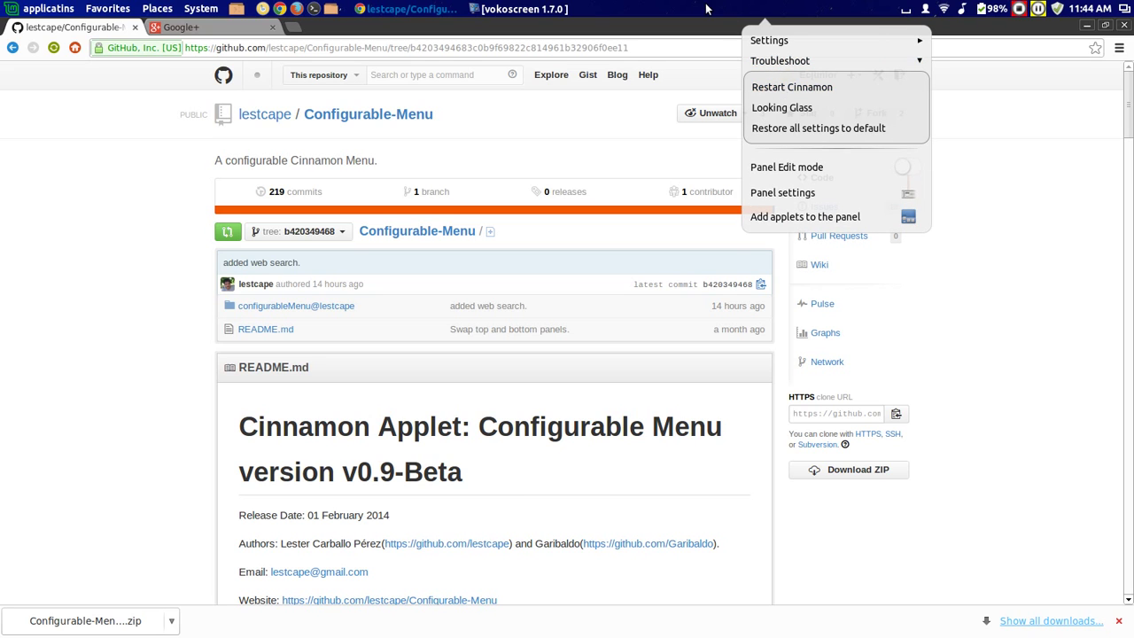
click(335, 7)
Inspect the new menu applet's options, then minimize Chrome and restore the vokoscreen window
right_click(27, 13)
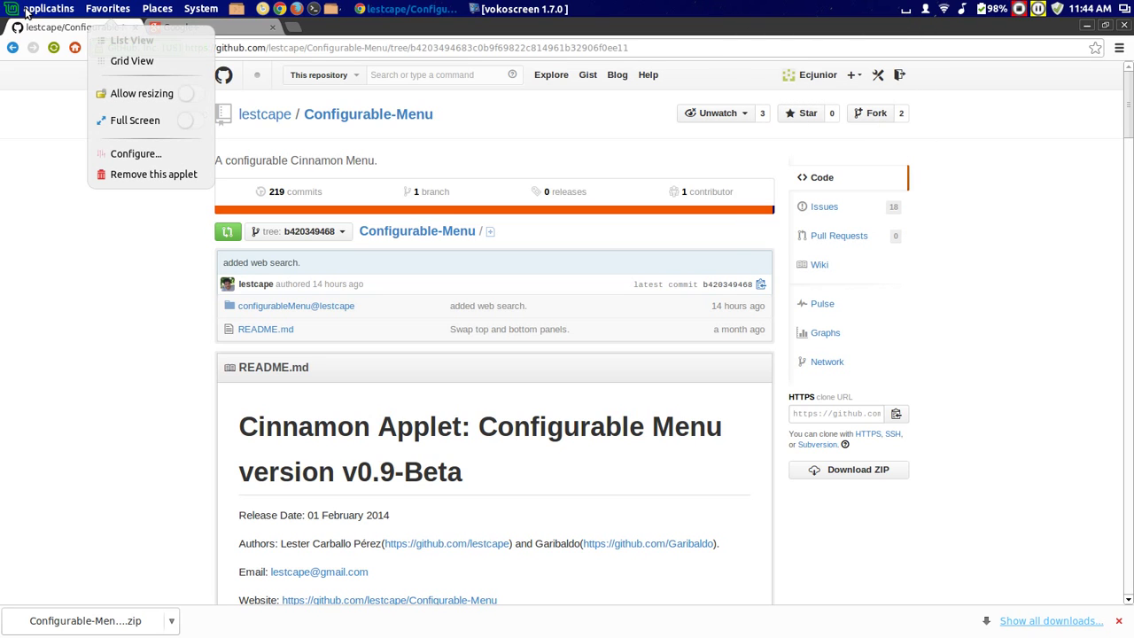
click(1088, 27)
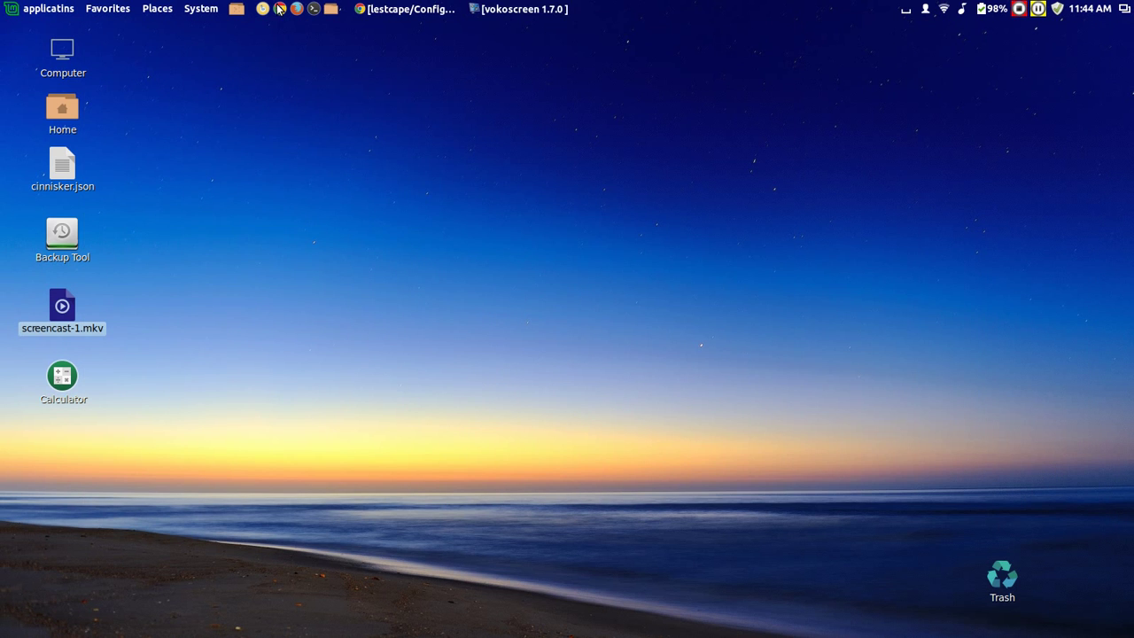
click(536, 9)
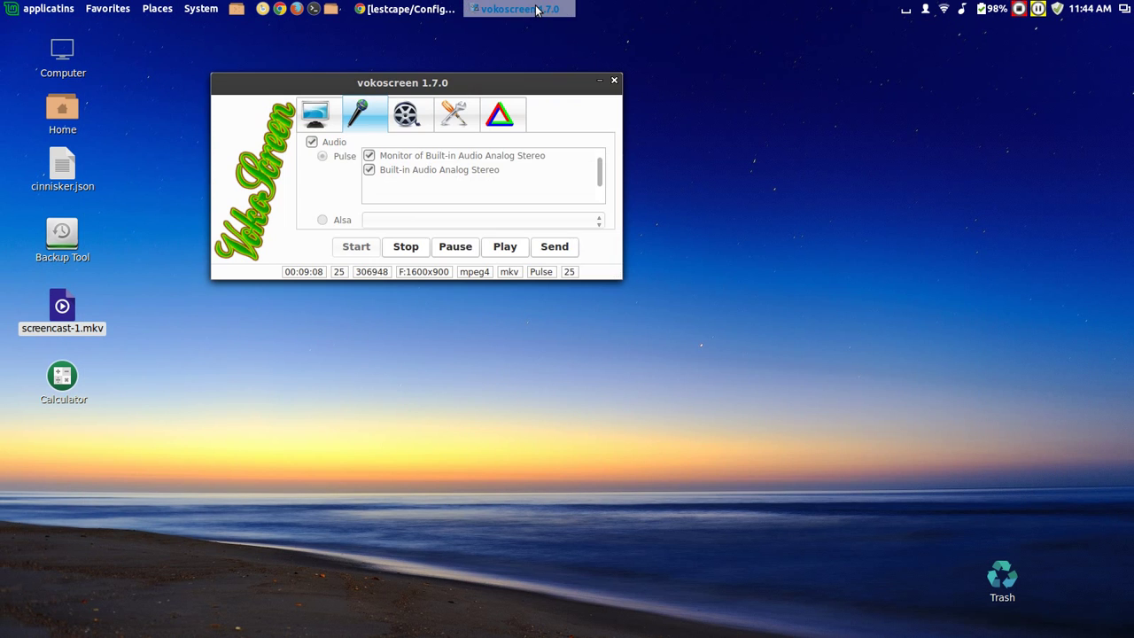